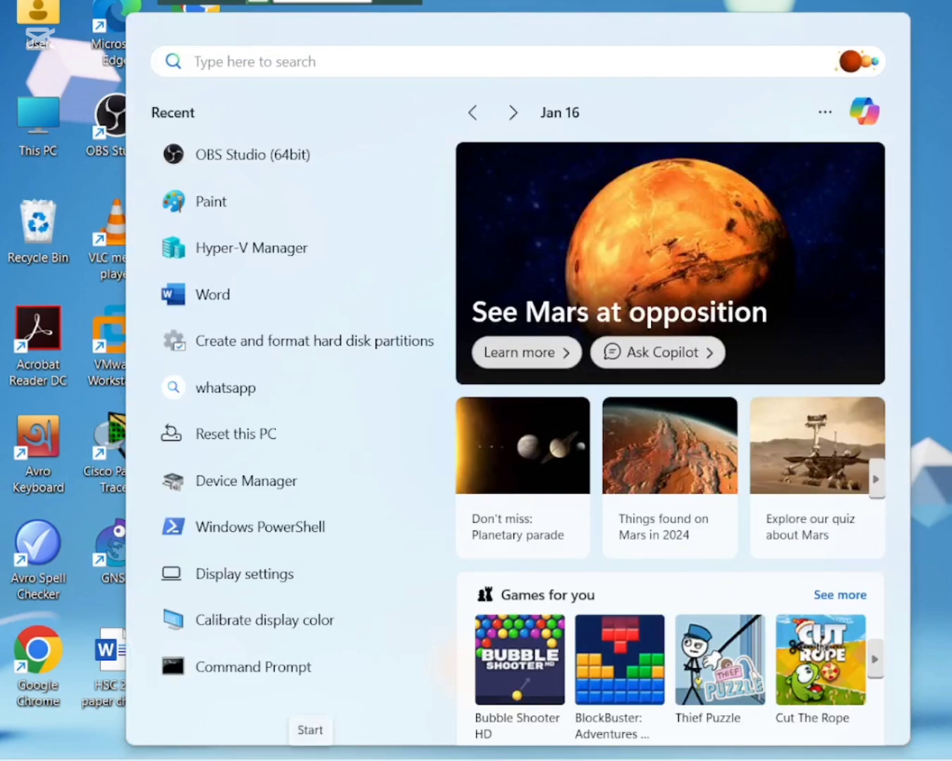
- Run Hyper-V Manager as administrator and review the existing virtual switches in Virtual Switch Manager
text(hyper-V)
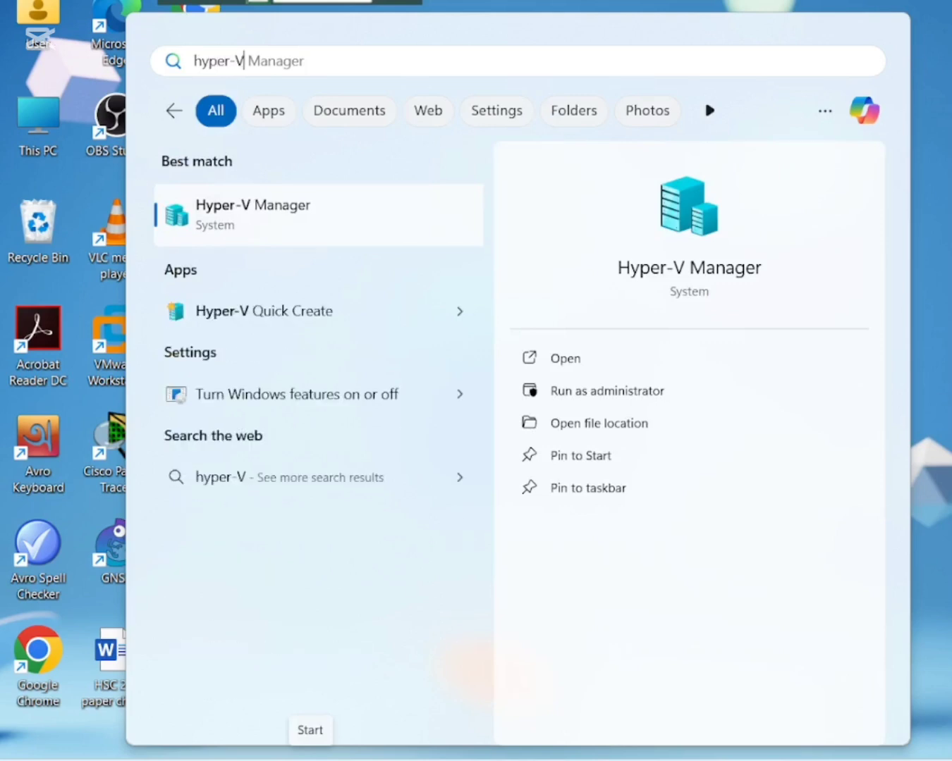
text( Ma)
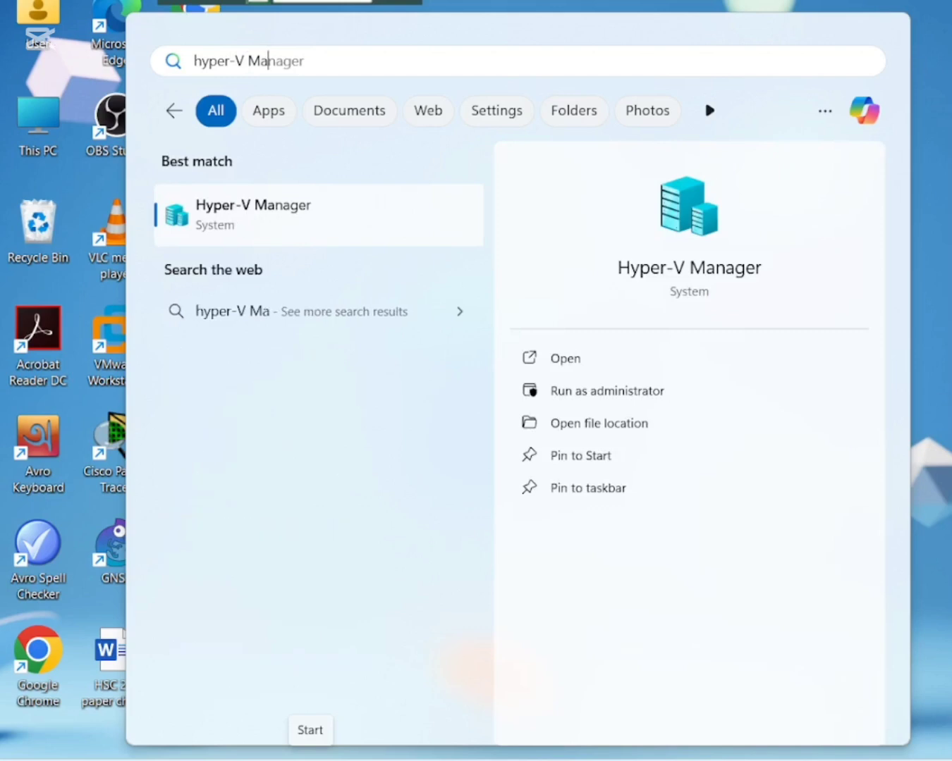
text(nager)
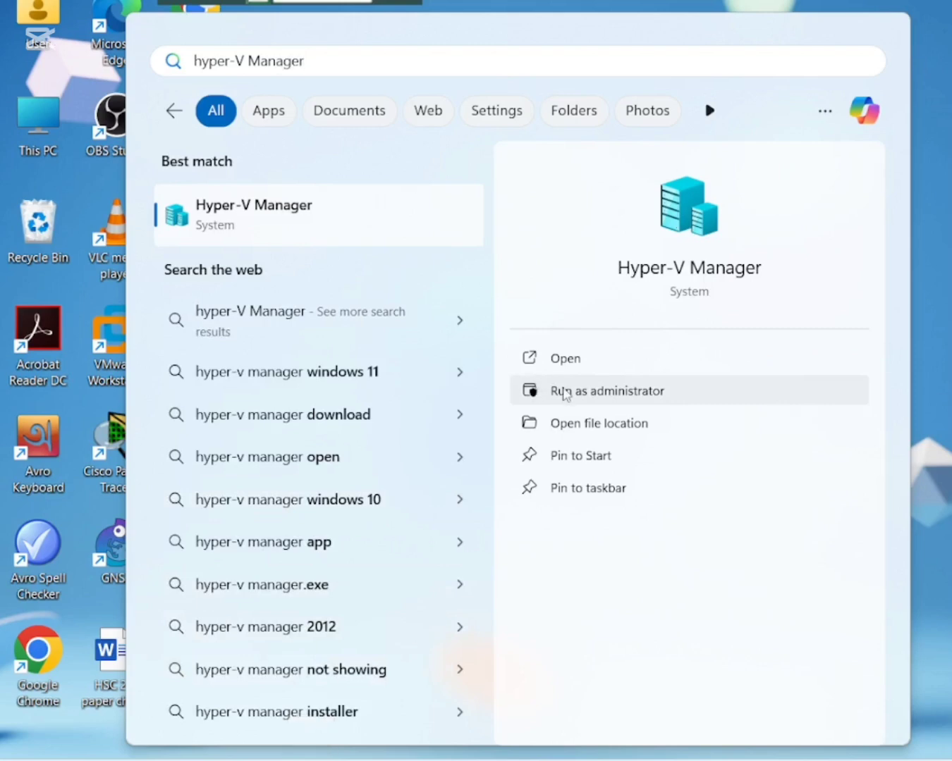
click(563, 390)
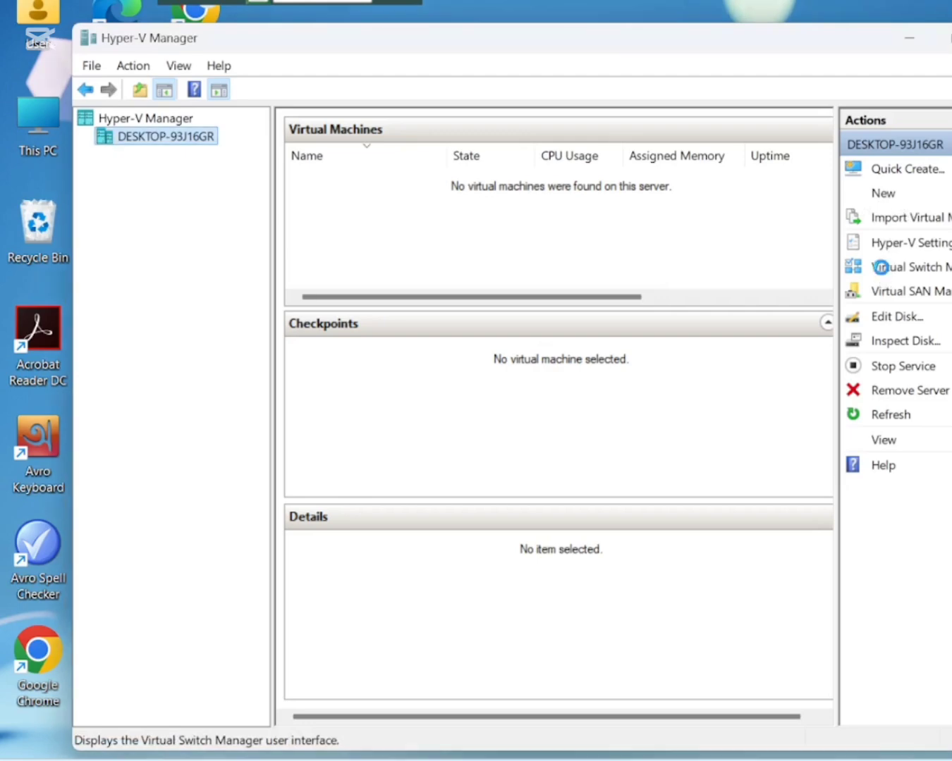
click(881, 267)
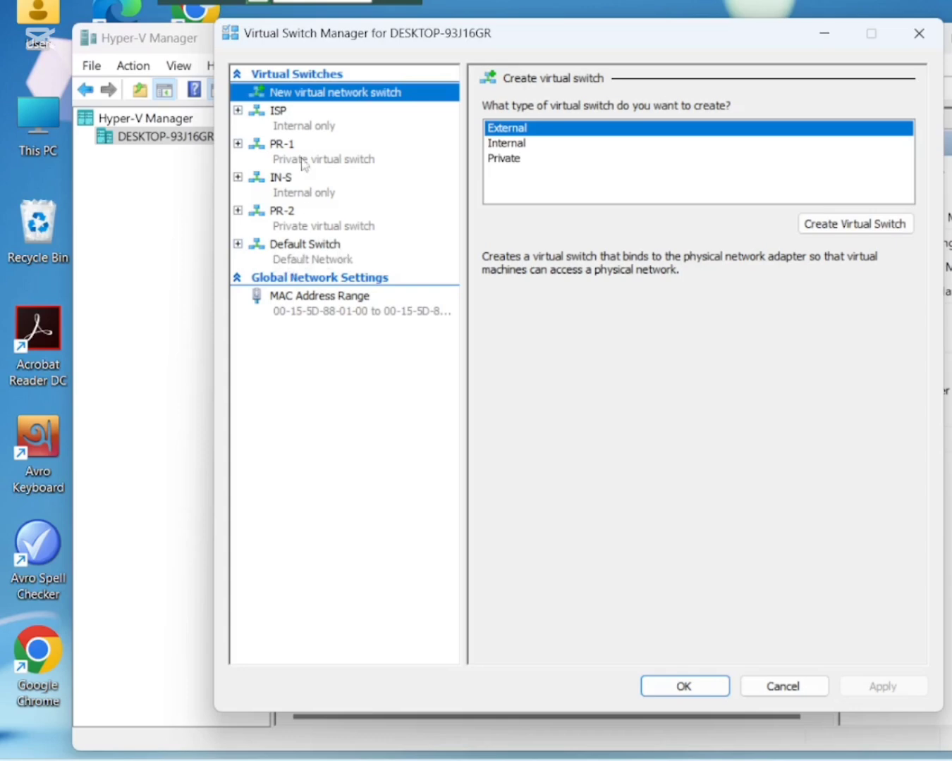
click(844, 30)
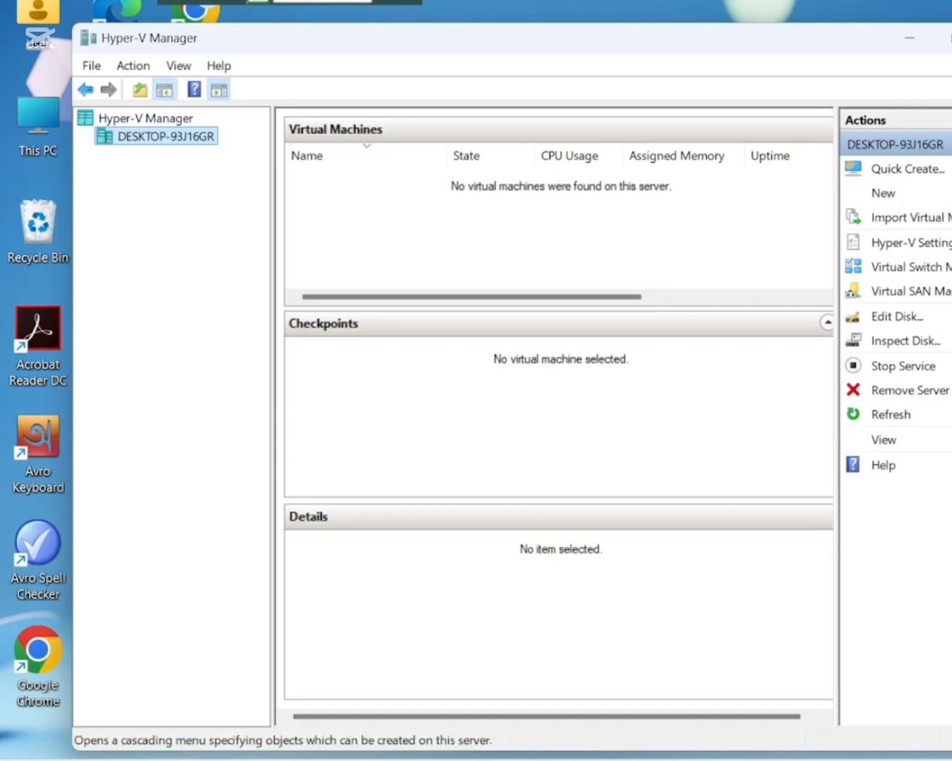
- Start a new virtual machine with custom configuration and name it "Windows server 2019"
click(884, 194)
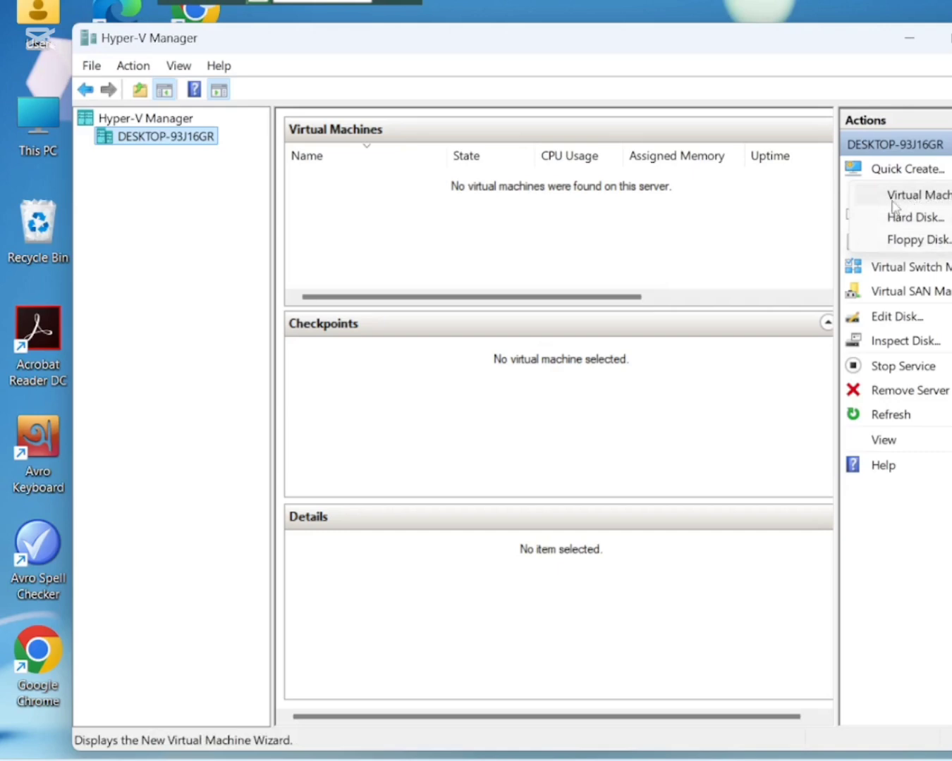
click(945, 198)
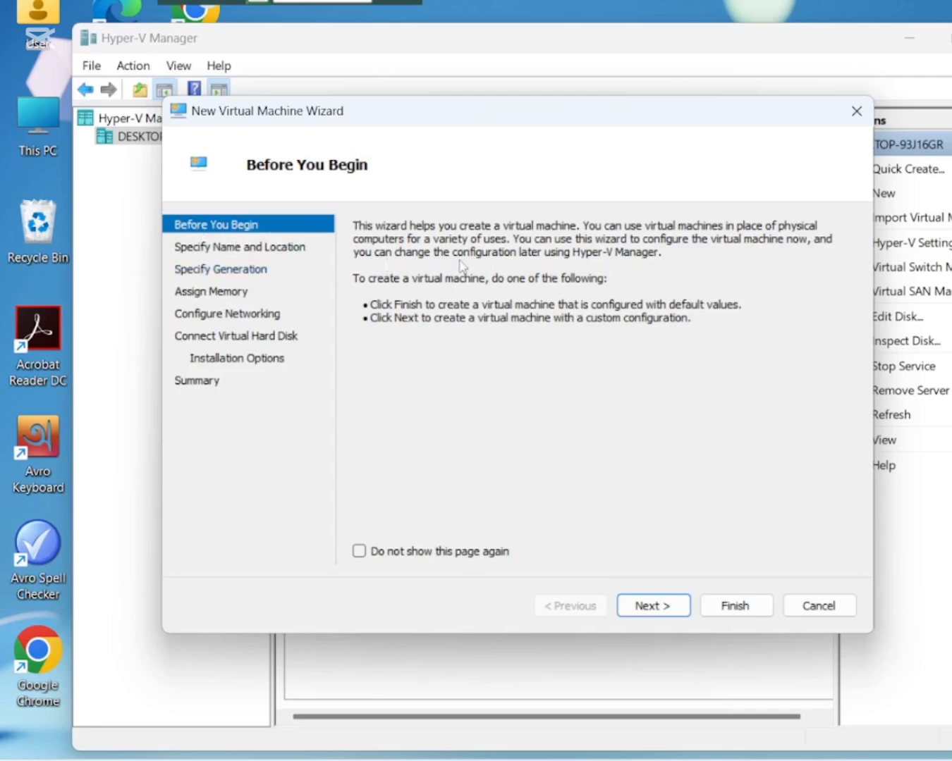
click(661, 607)
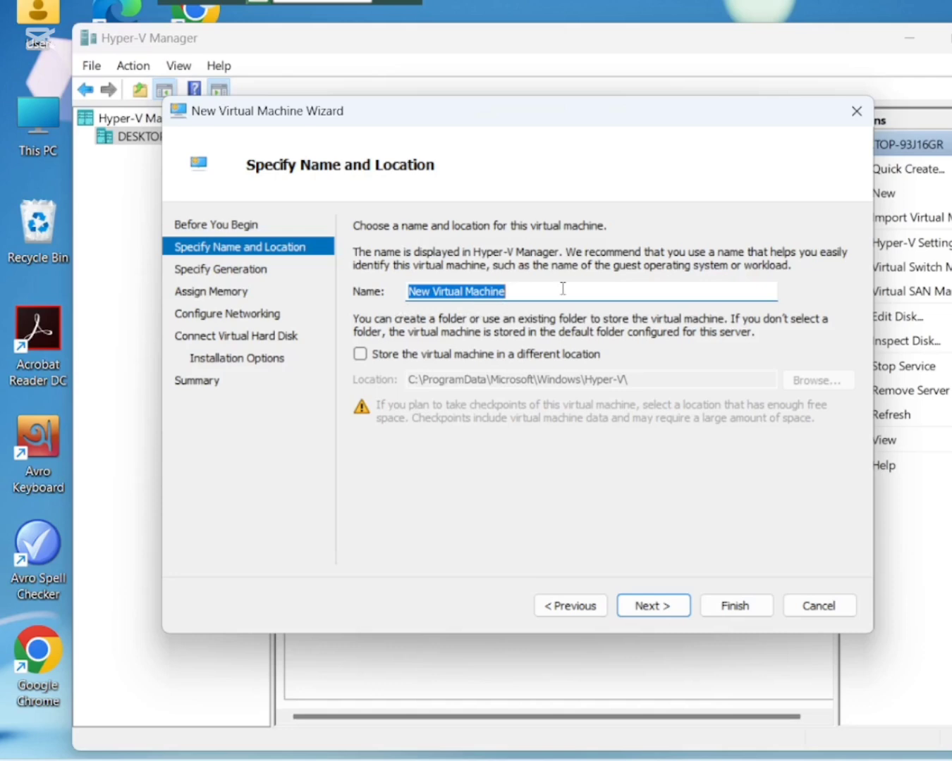
text(Windows server 2019)
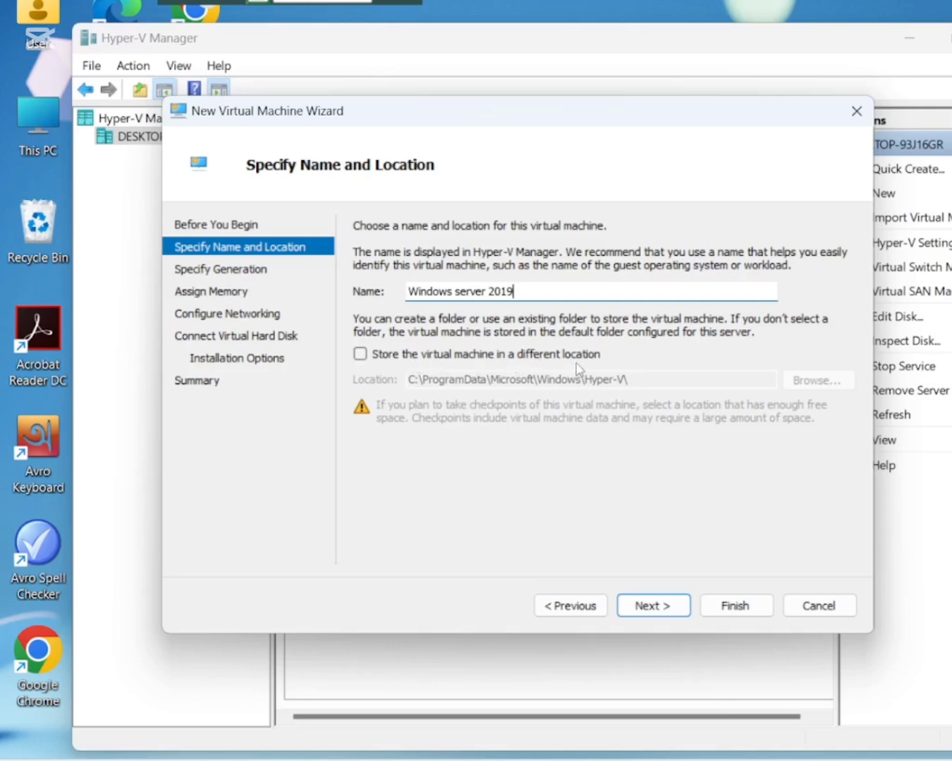
- Choose to store the virtual machine in a different location and browse to New Volume (D:)
click(359, 355)
click(819, 379)
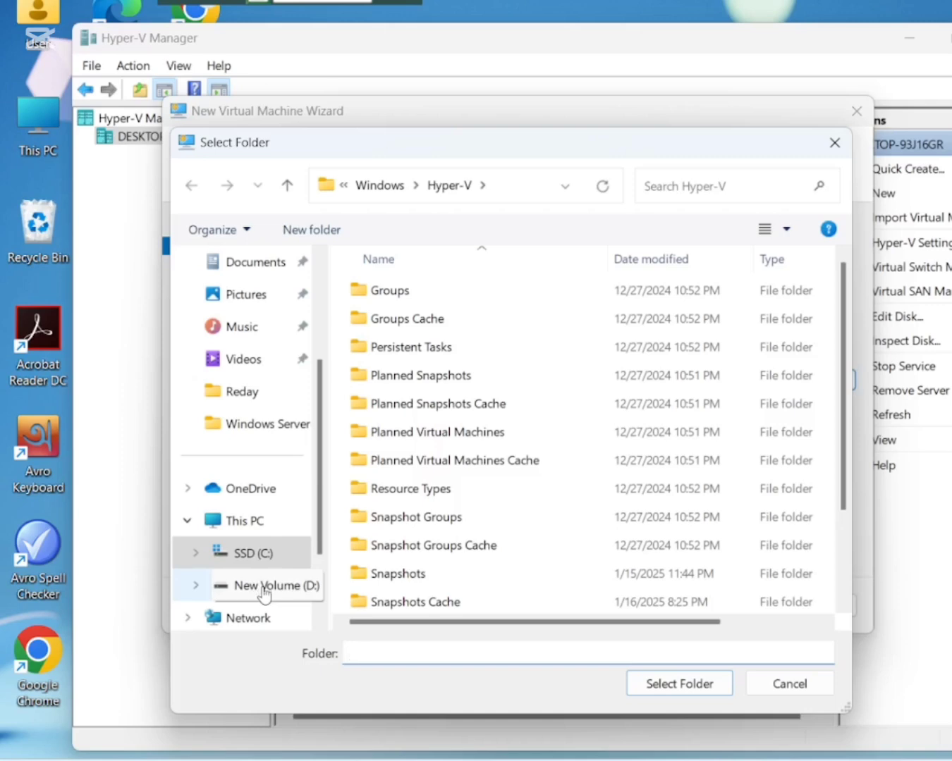
click(265, 593)
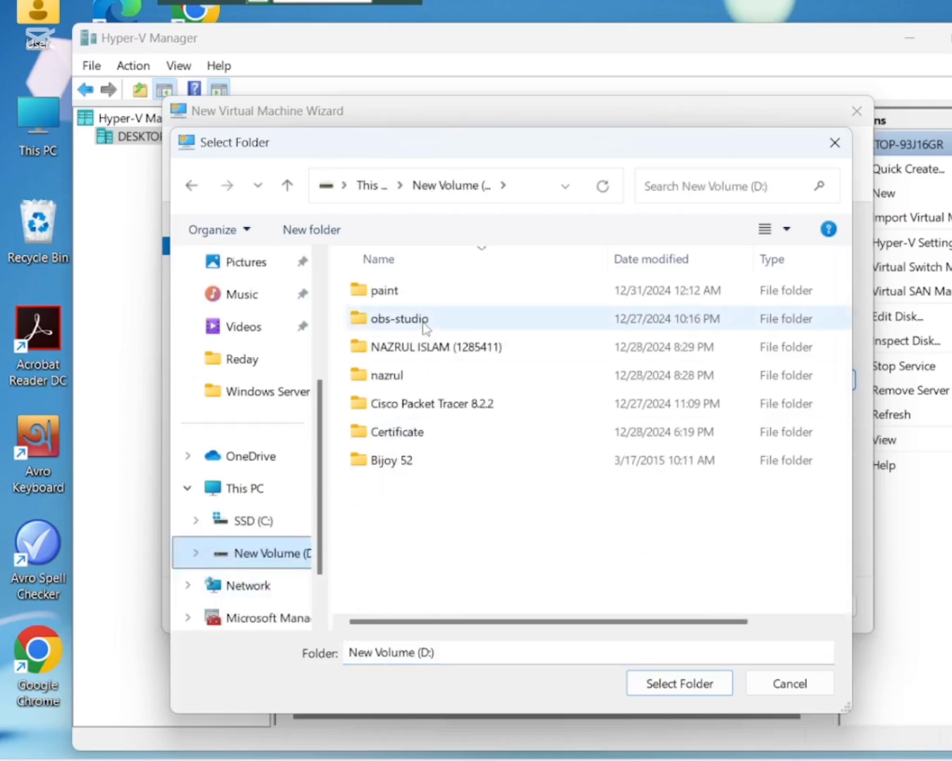
- Create a folder named "Windows Server" on New Volume (D:)
right_click(396, 492)
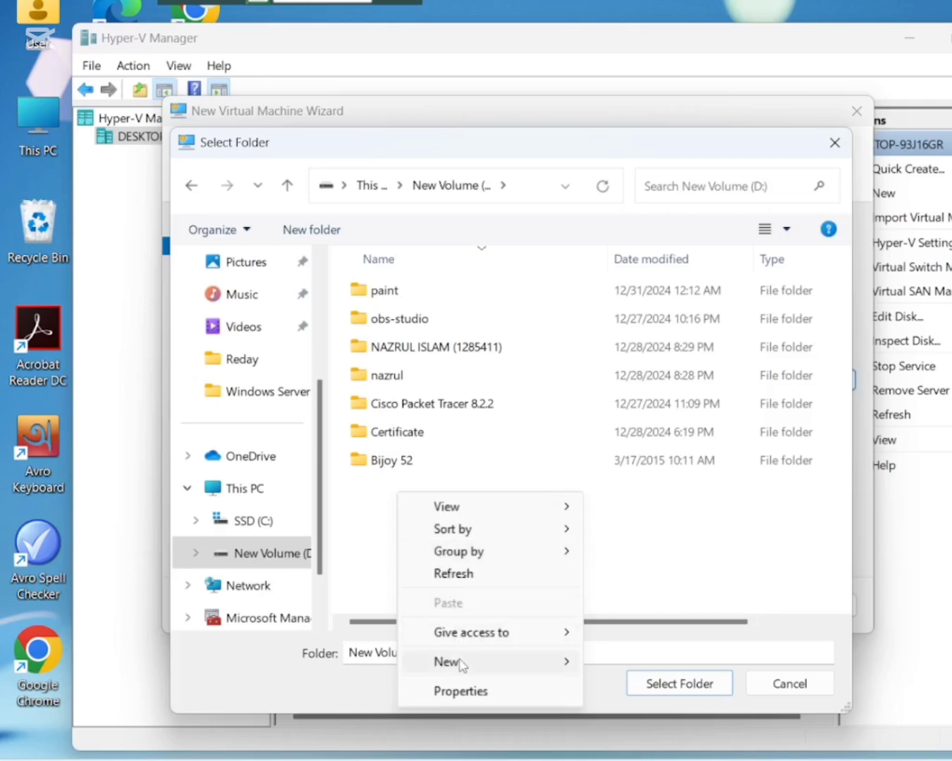
click(374, 520)
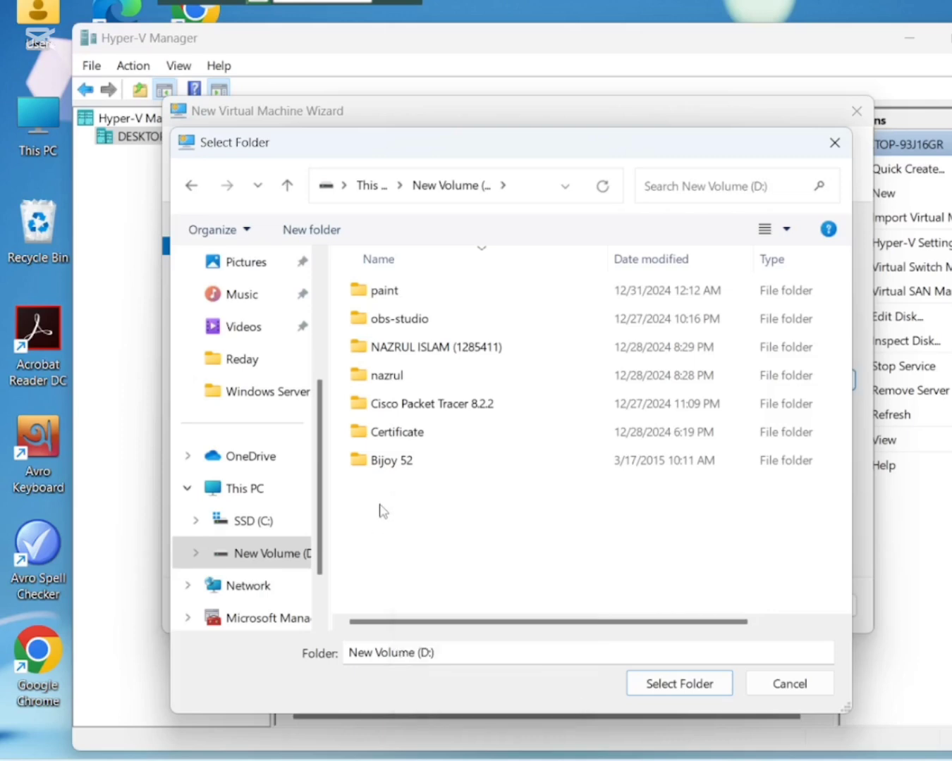
right_click(384, 494)
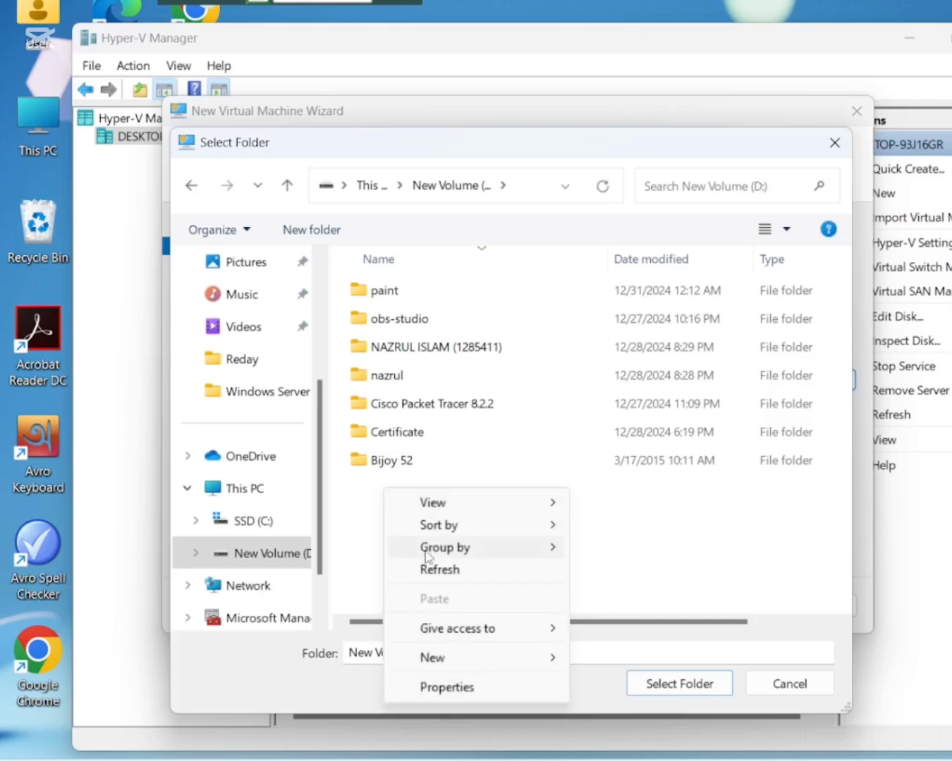
mouse_move(434, 660)
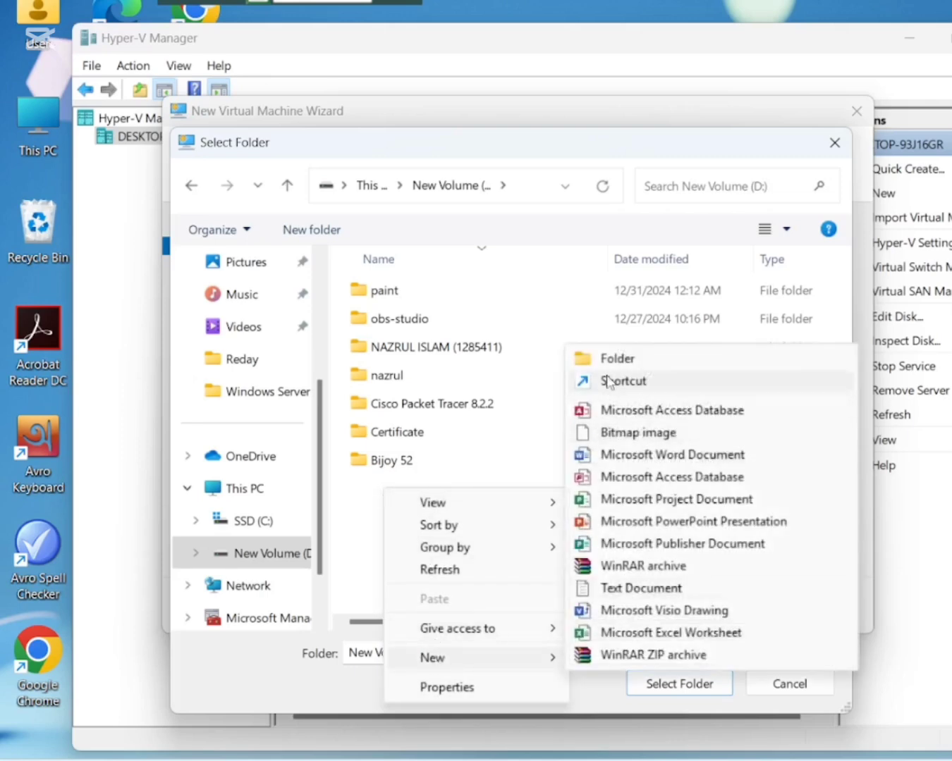
click(590, 359)
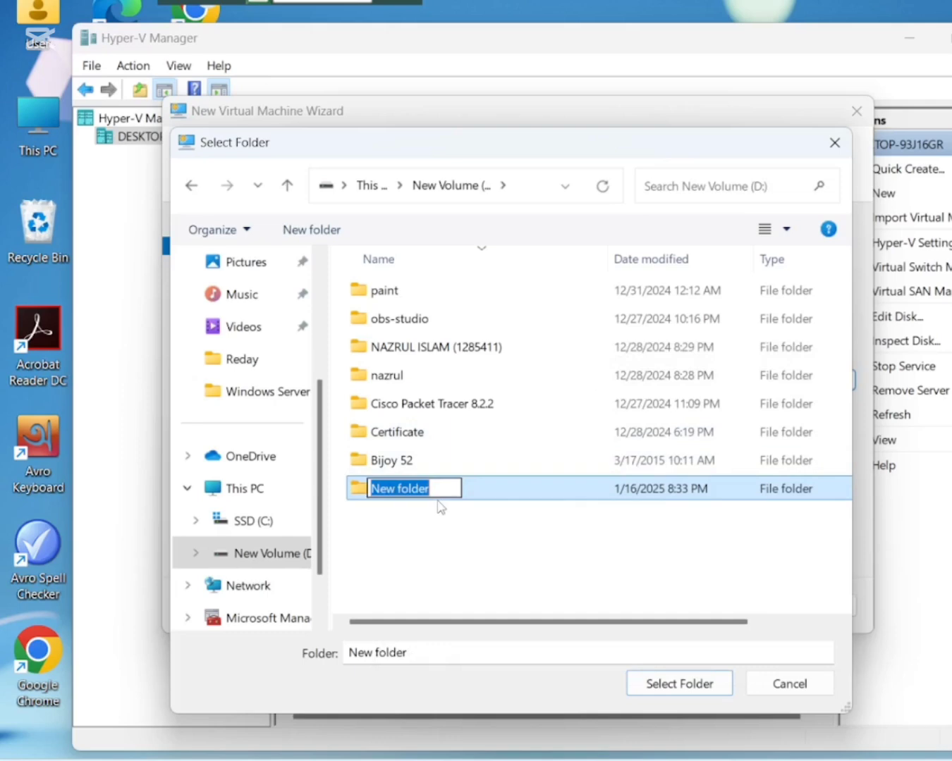
text(Windo)
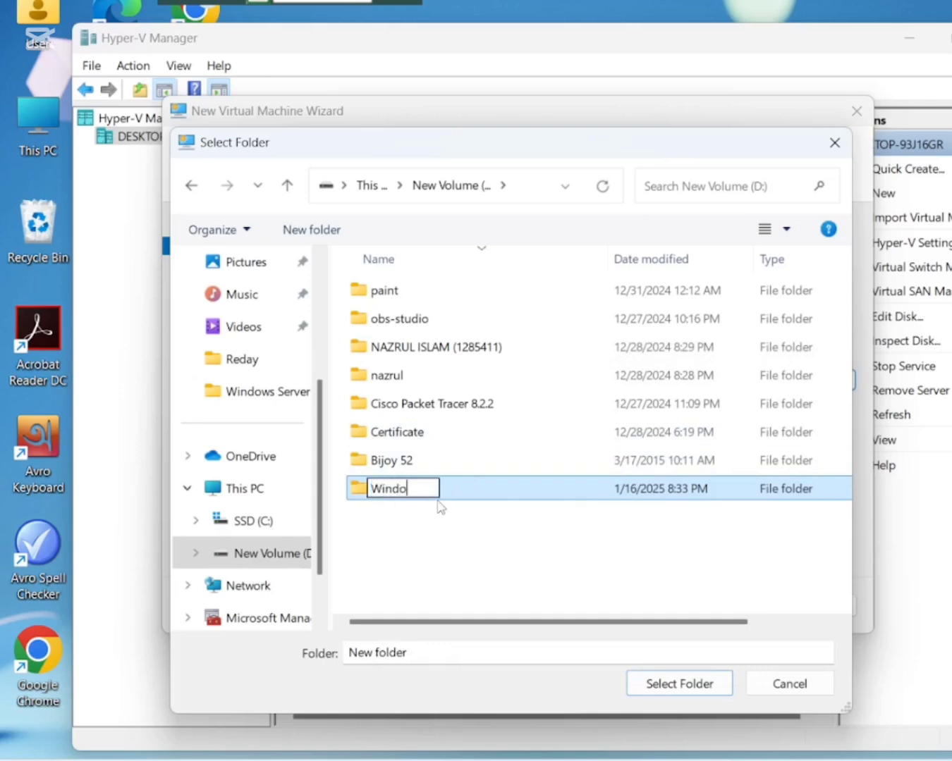
text(ws Ser)
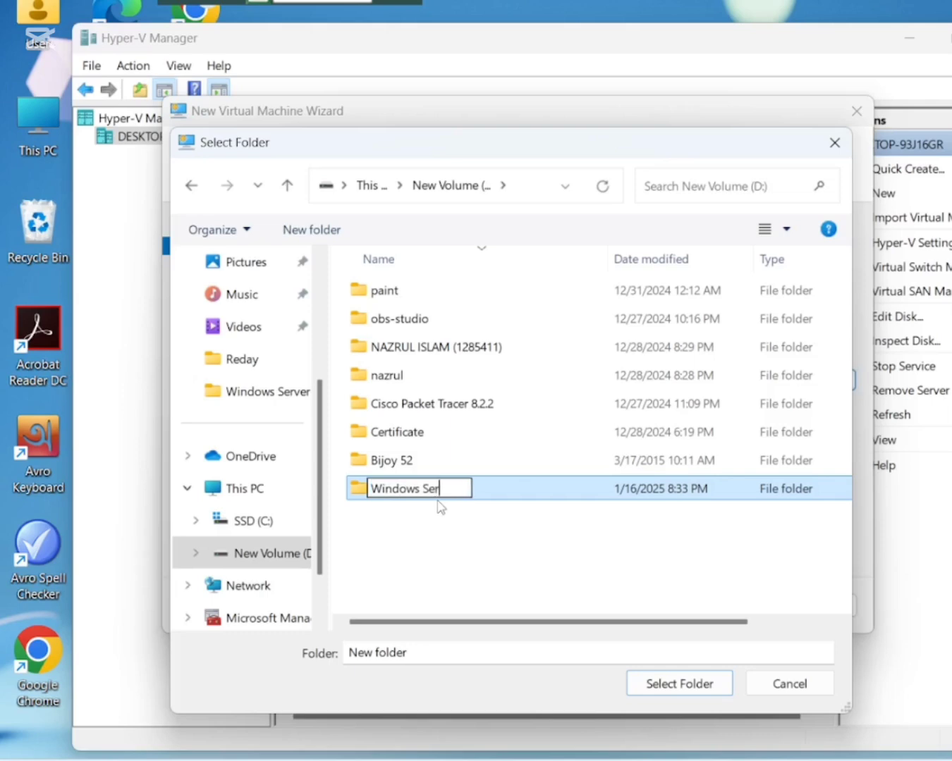
text(ver-201)
key(BackSpace)
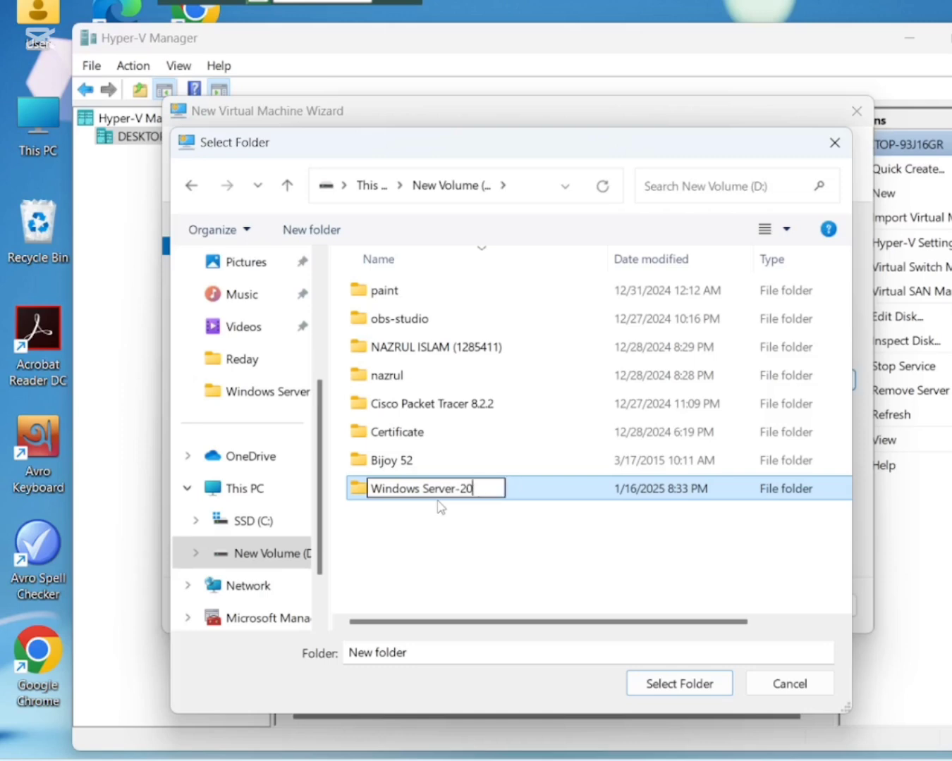
key(BackSpace)
key(BackSpace)
key(BackSpace)
click(505, 540)
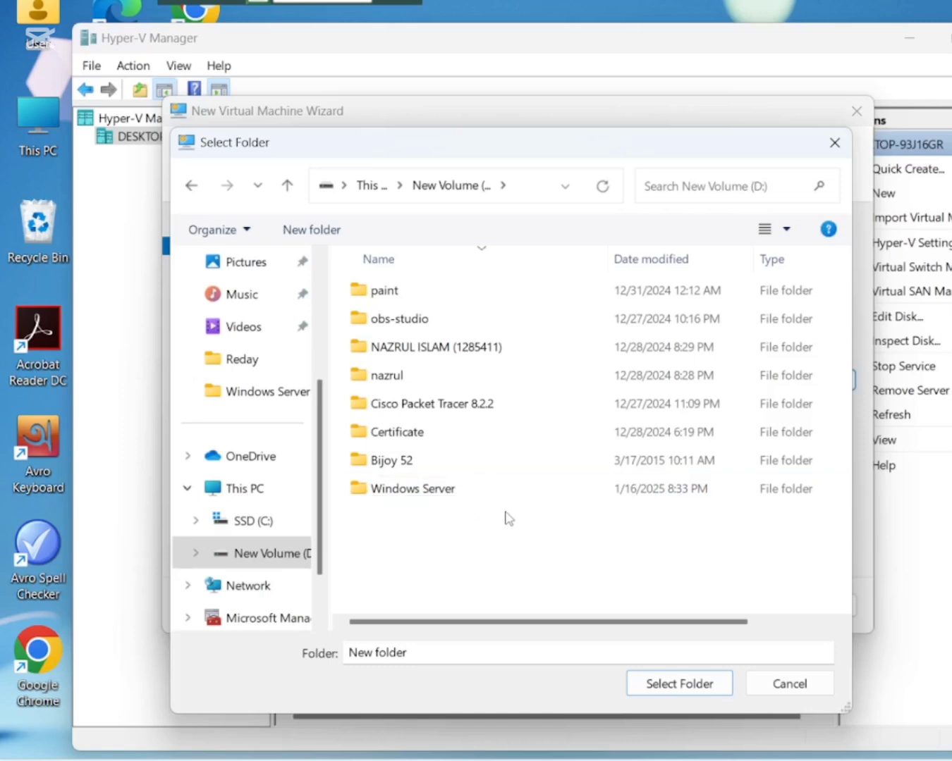
- Create a subfolder named "Windows Server-2019" inside the Windows Server folder
double_click(506, 495)
right_click(432, 295)
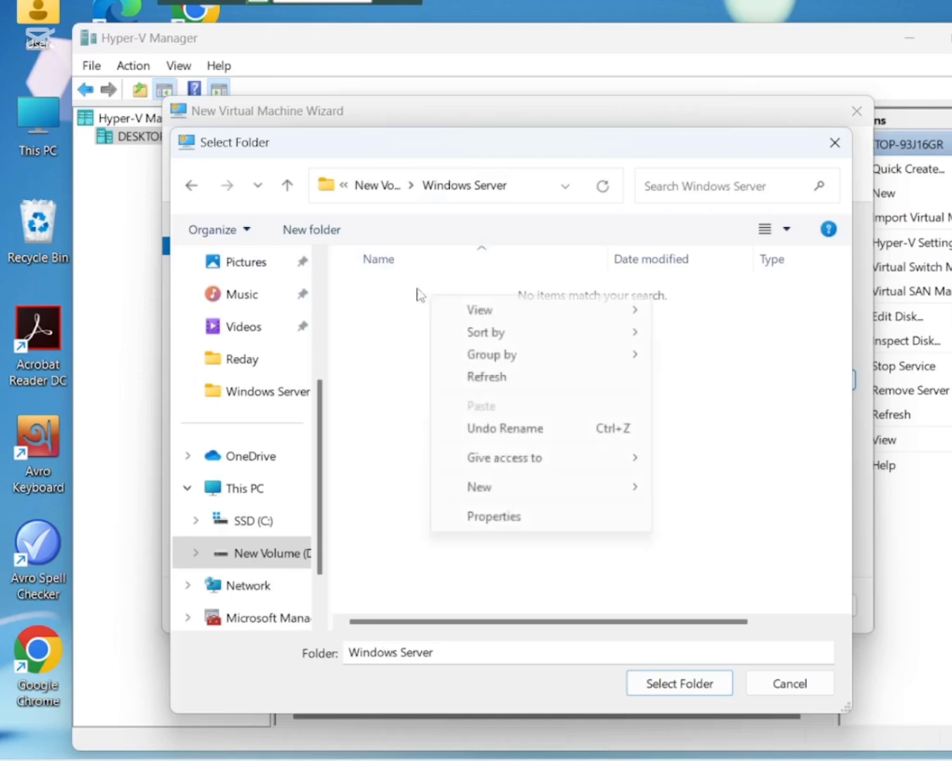
mouse_move(517, 493)
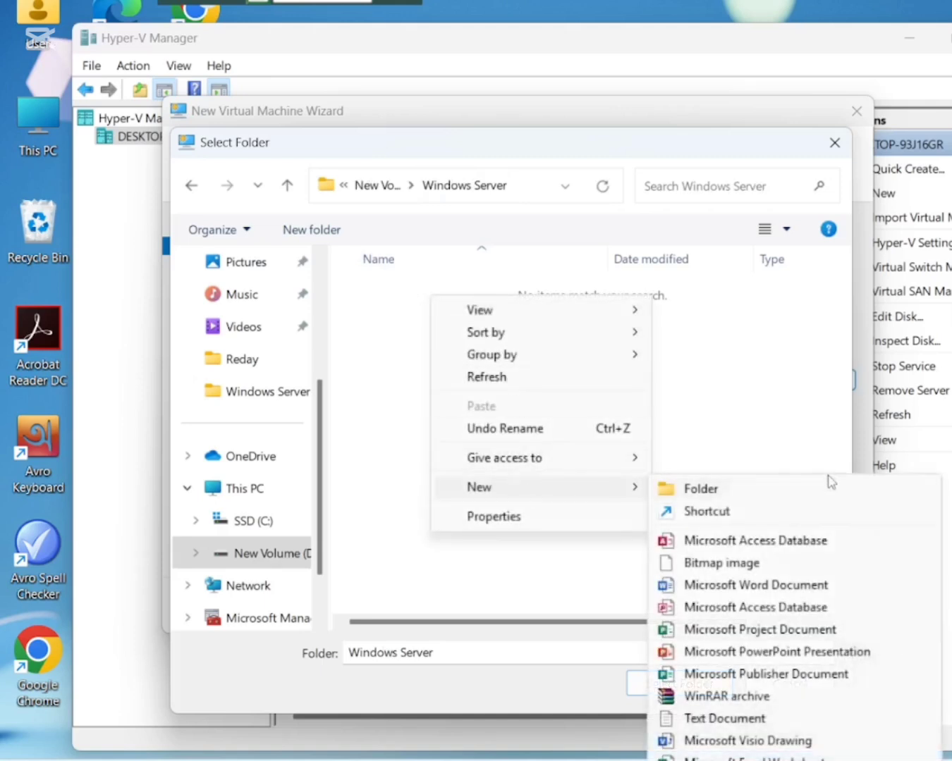
click(758, 494)
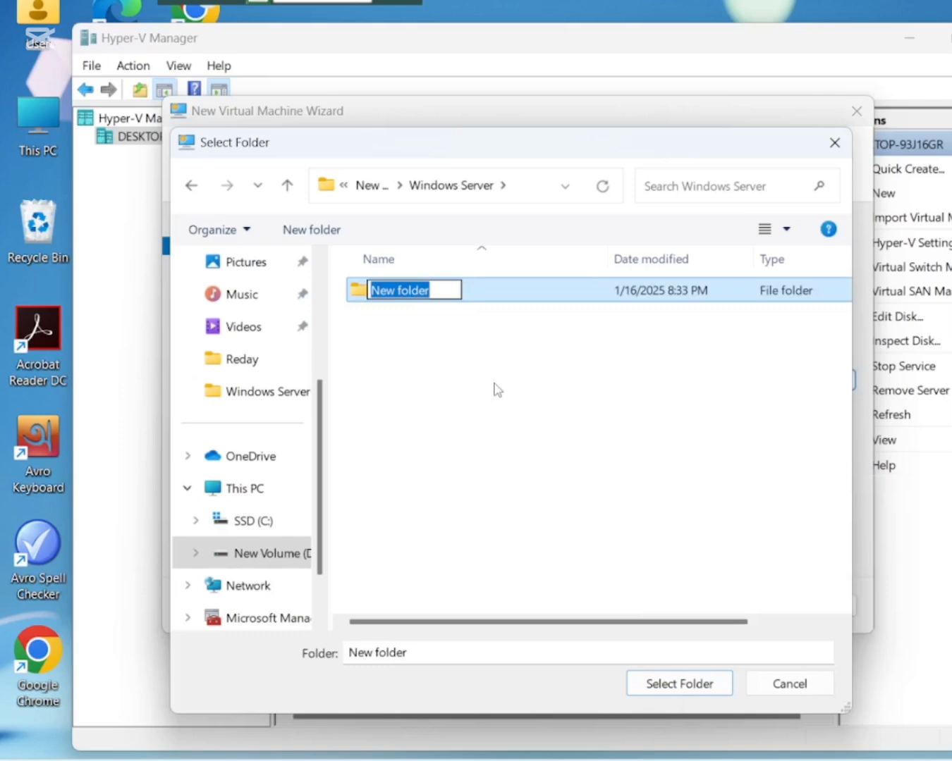
text(Window)
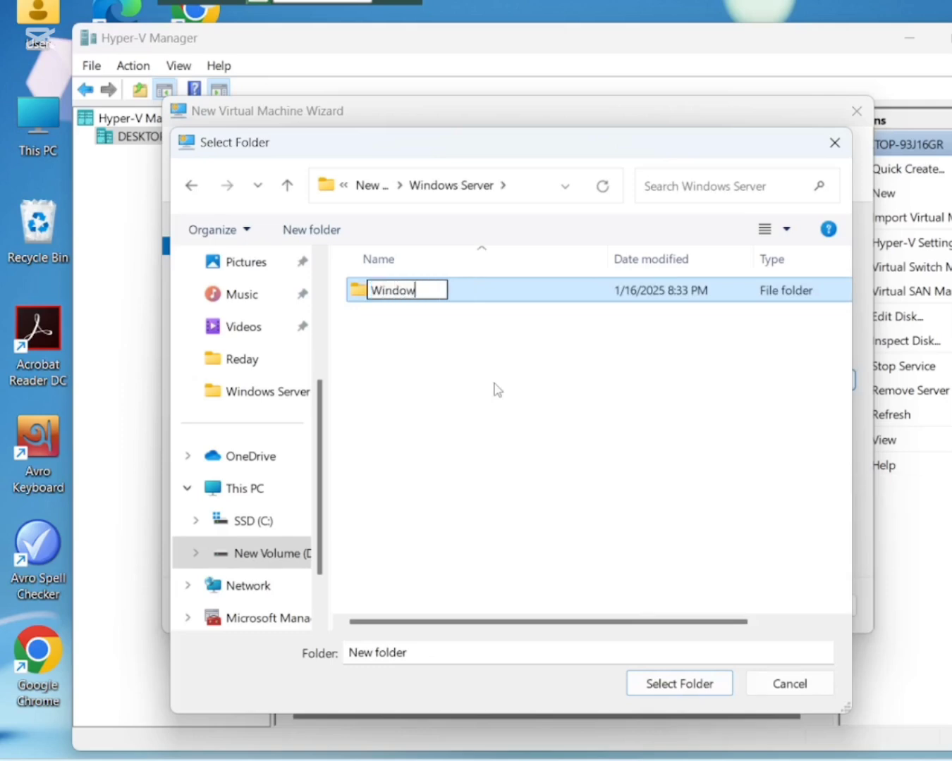
text(s SEr)
key(BackSpace)
key(BackSpace)
text(e)
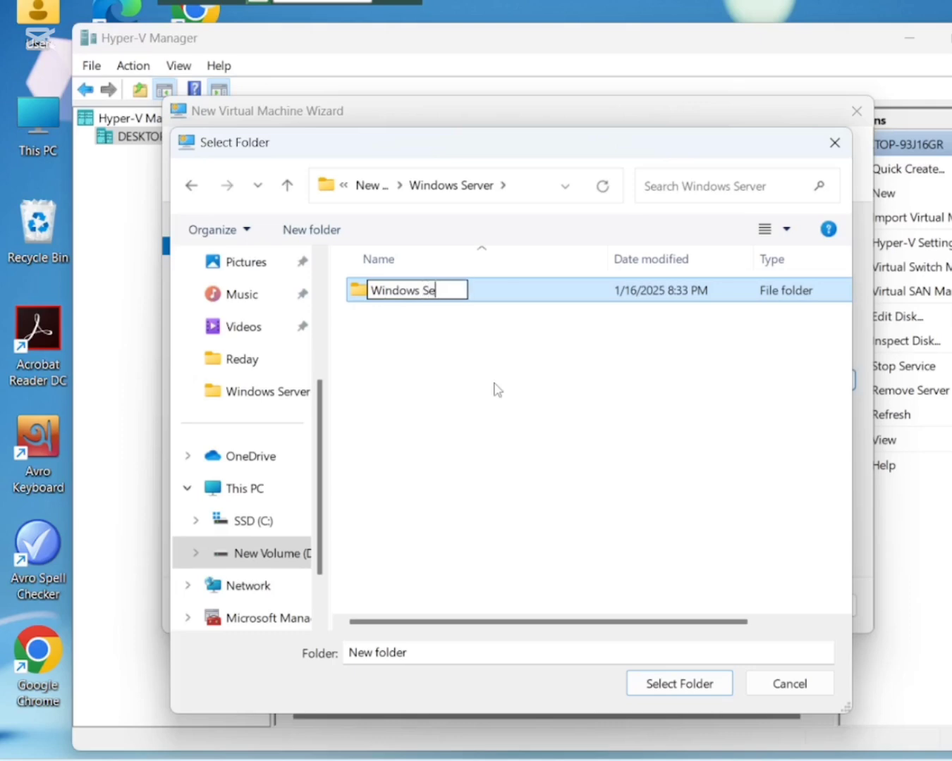
text(rver-)
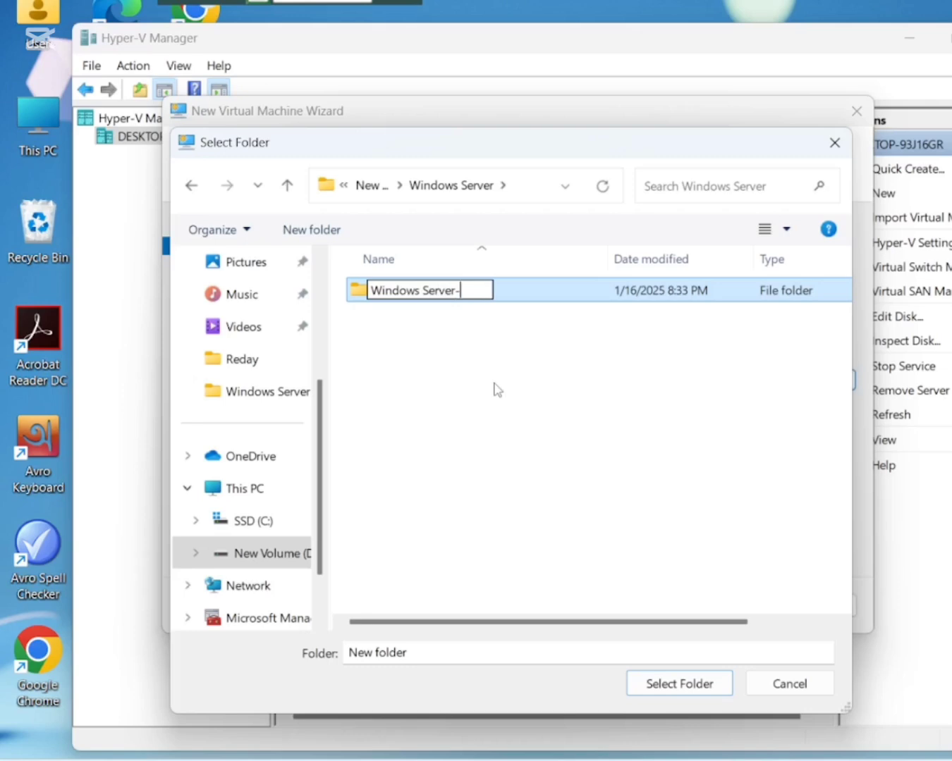
text(2019)
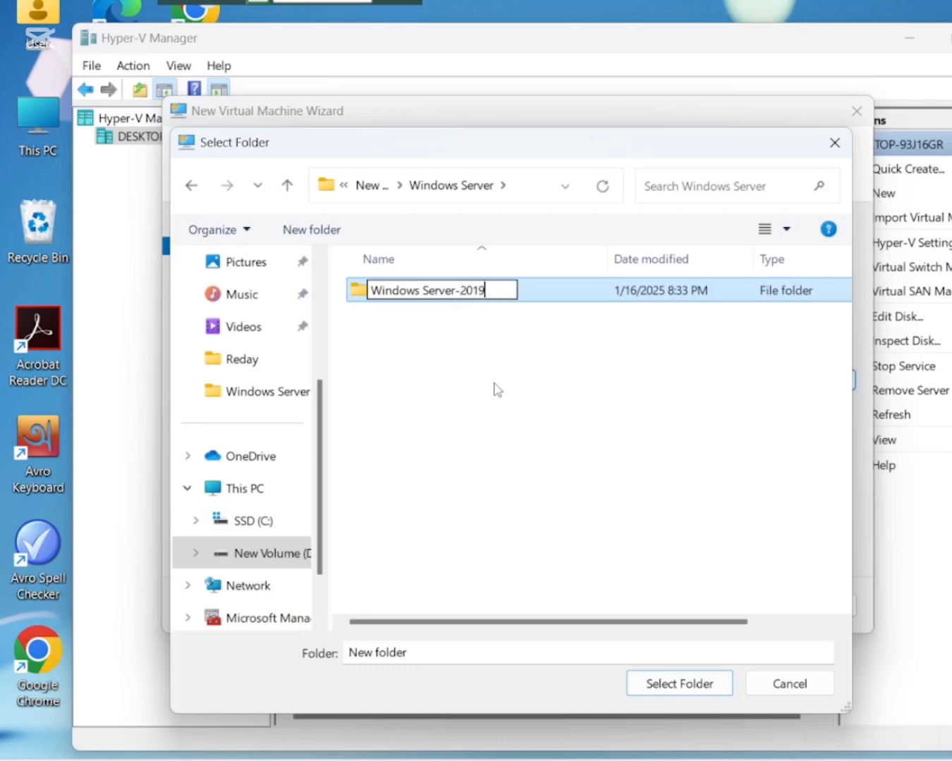
click(493, 388)
- Set the Windows Server-2019 folder as the virtual machine's storage location and accept the name and location
click(467, 291)
double_click(466, 293)
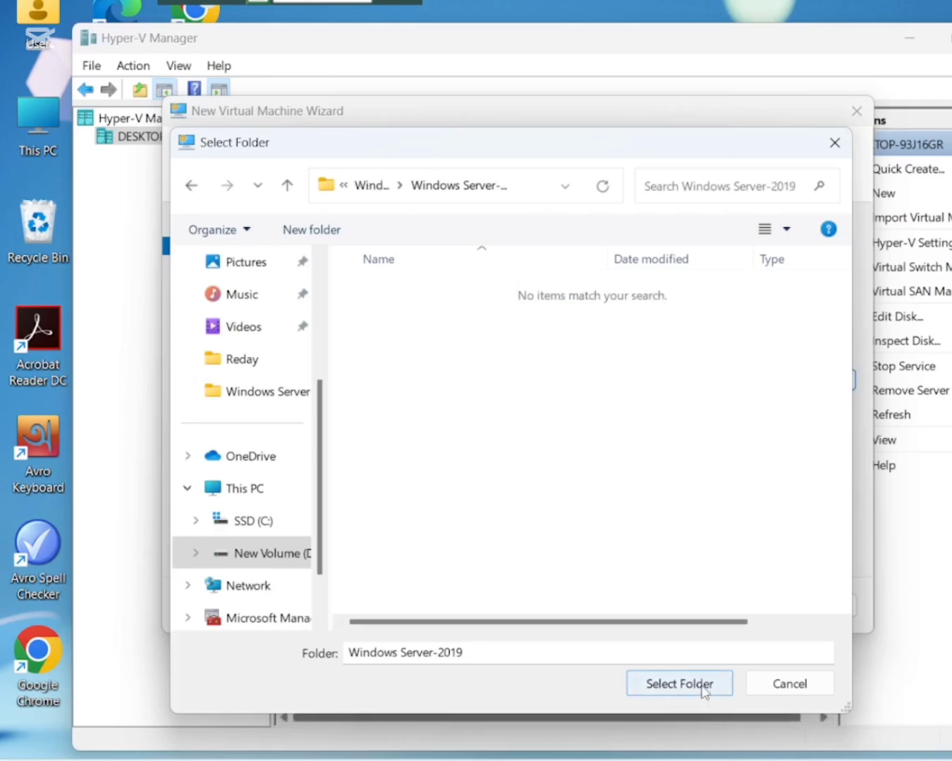
click(678, 683)
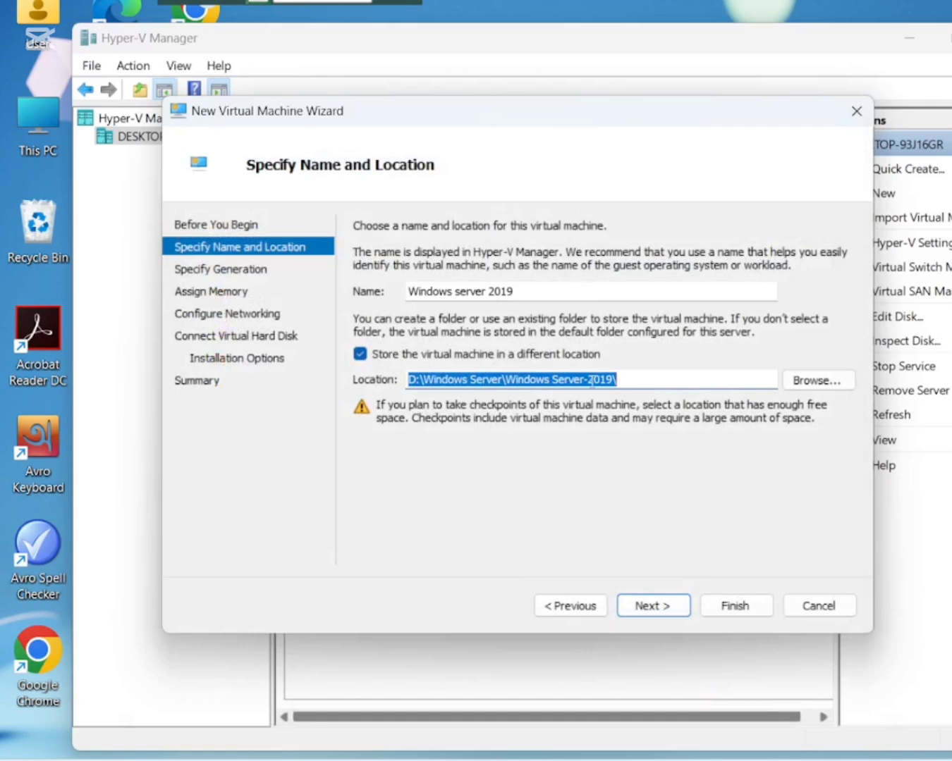
click(648, 608)
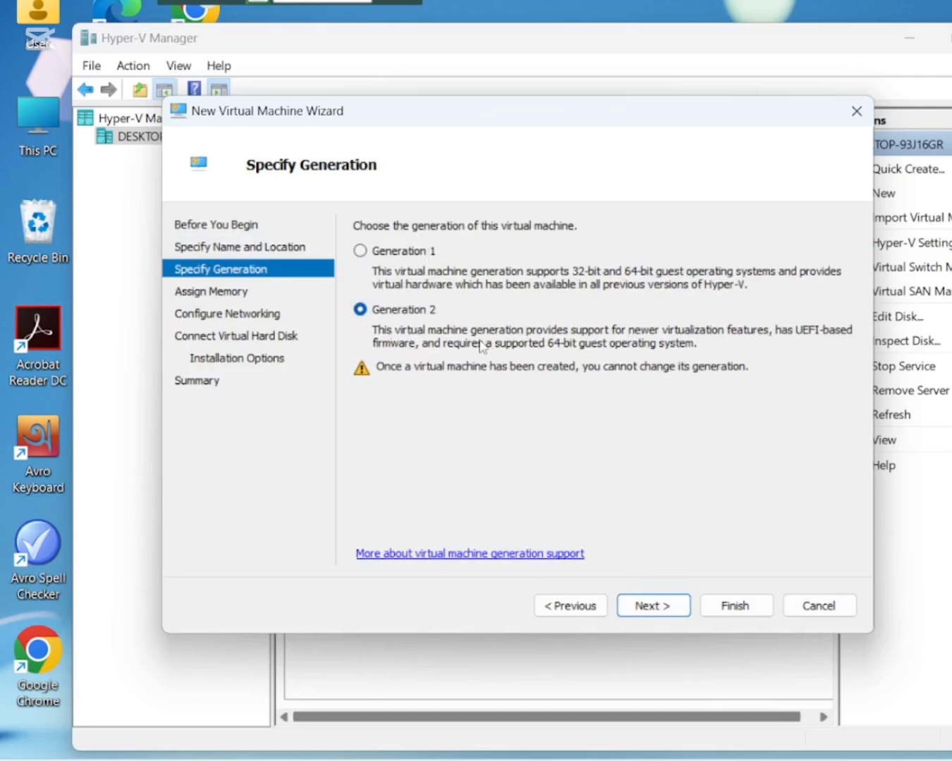
- Keep Generation 2 for the virtual machine, and assign 2048 MB of startup memory with Dynamic Memory turned off
click(645, 610)
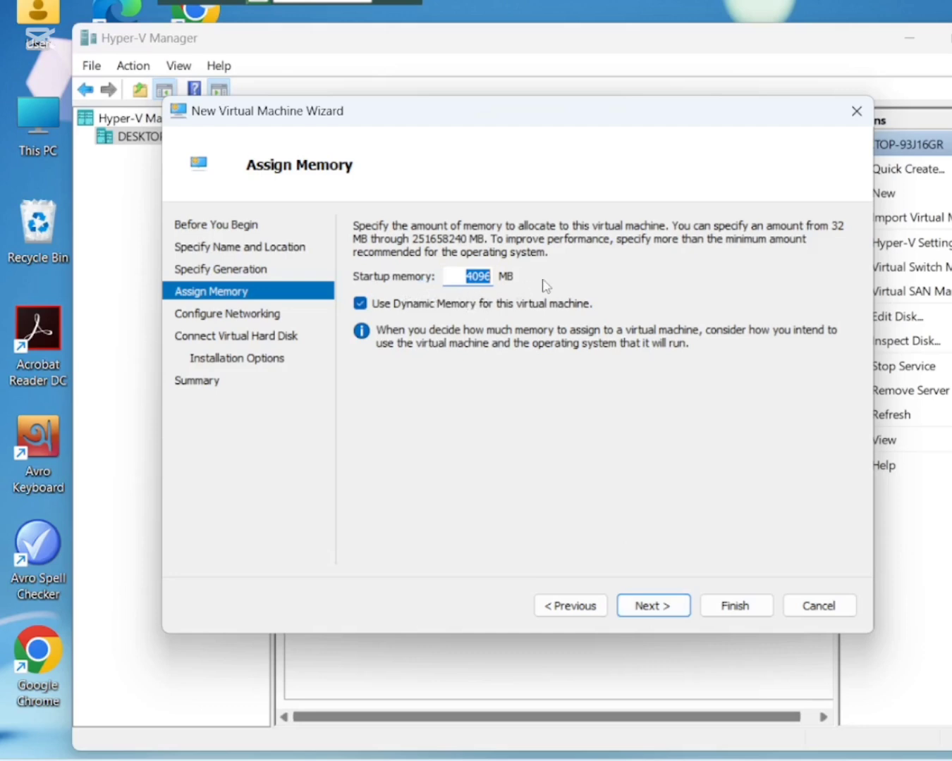
text(2048)
click(361, 305)
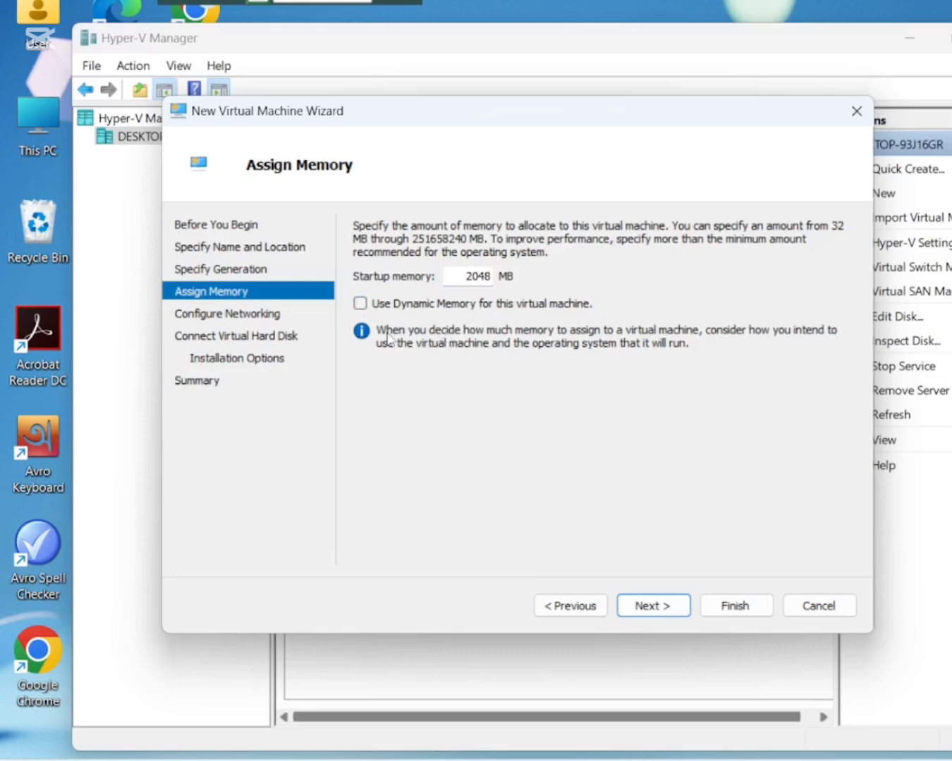
click(658, 605)
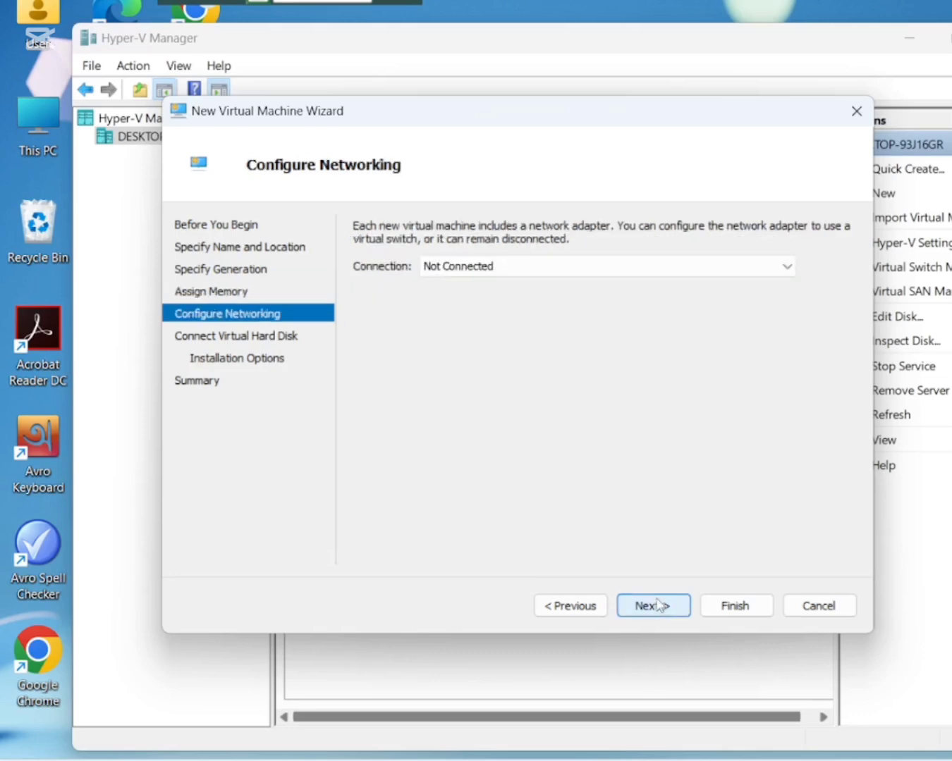
- Connect the new virtual machine's network adapter to the PR-1 virtual switch and accept the networking settings
click(486, 265)
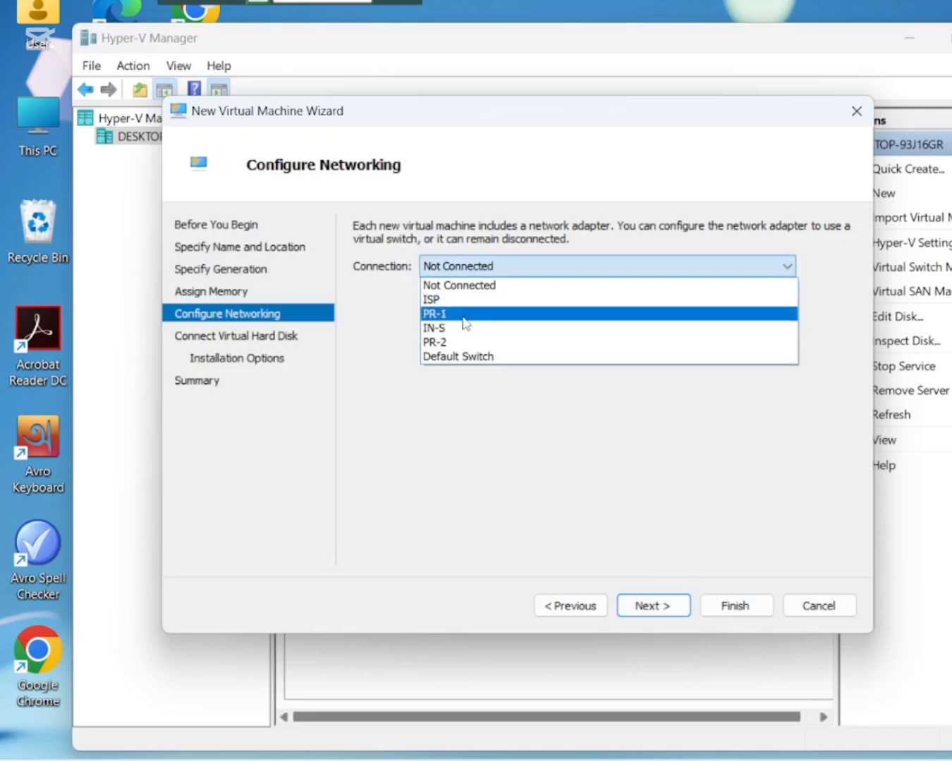
click(464, 315)
click(634, 608)
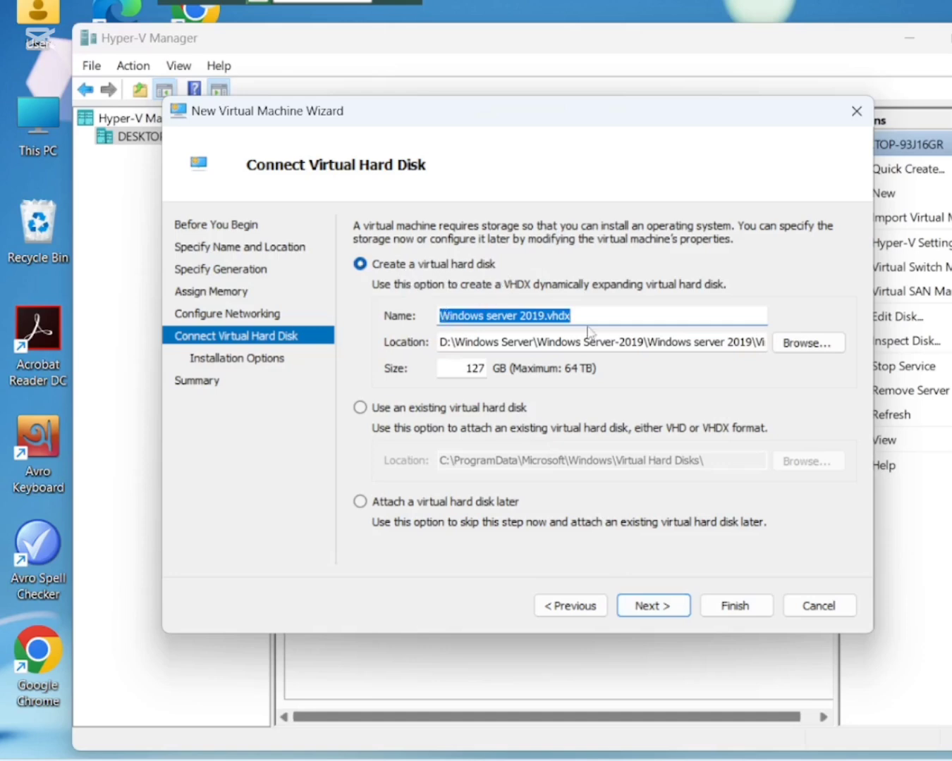
- Create the new virtual hard disk with a size of 10 GB, keeping its suggested name and location
click(484, 368)
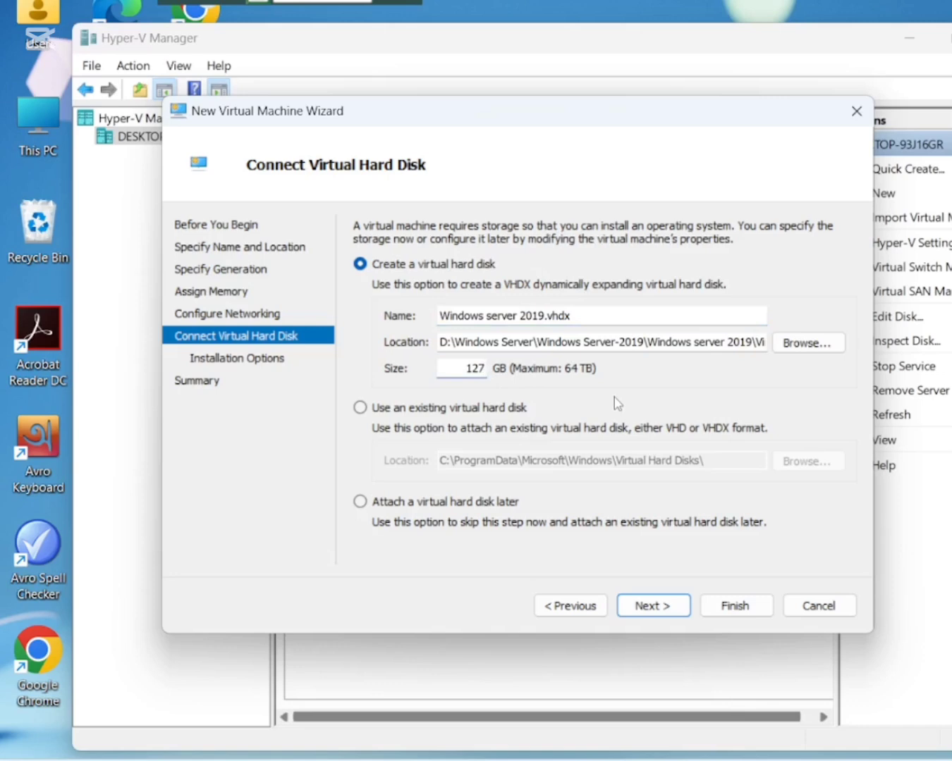
key(BackSpace)
key(BackSpace)
key(BackSpace)
text(10)
click(659, 606)
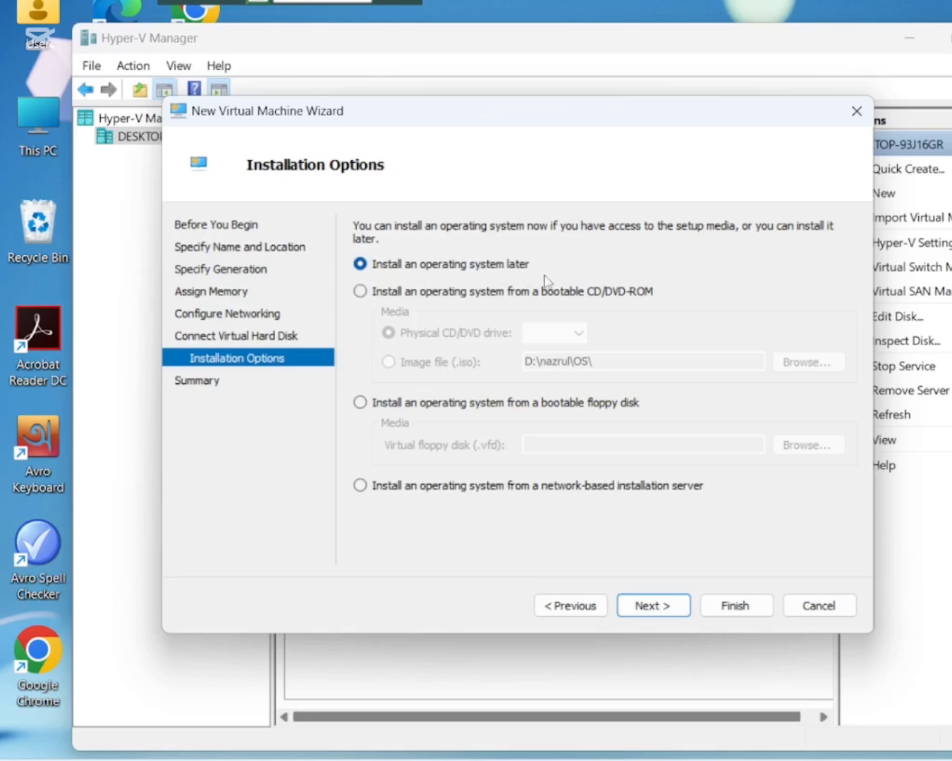
- Choose the 17763.3650.221105-1748 ISO from the OS\Windows Server-2019 folder as bootable installation media and finish creating the virtual machine
click(359, 292)
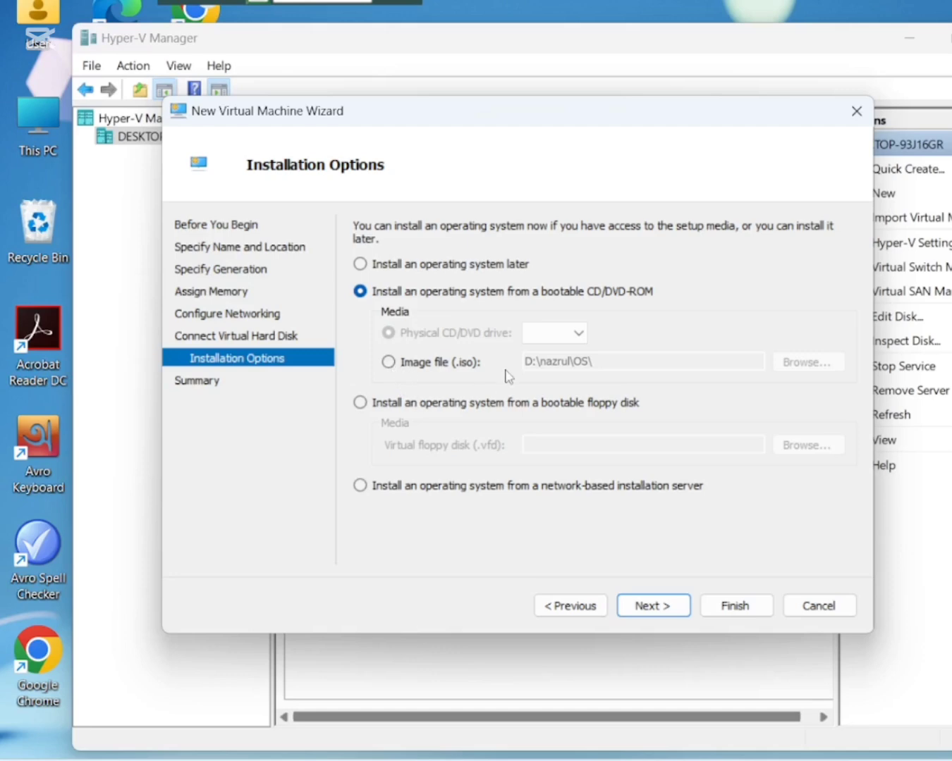
click(388, 362)
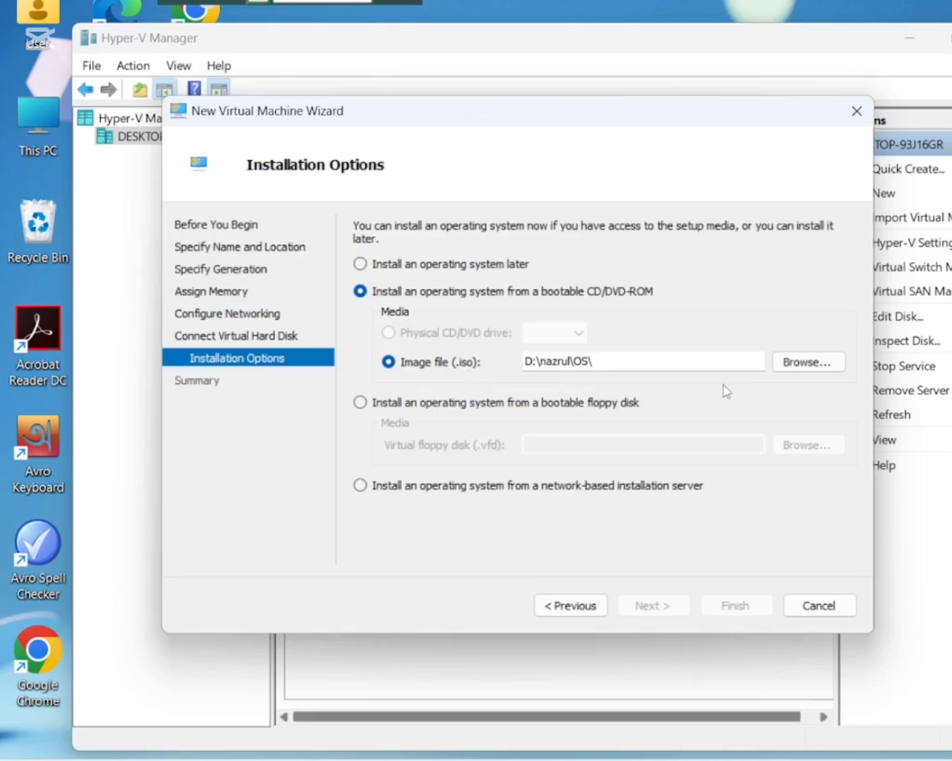
click(794, 364)
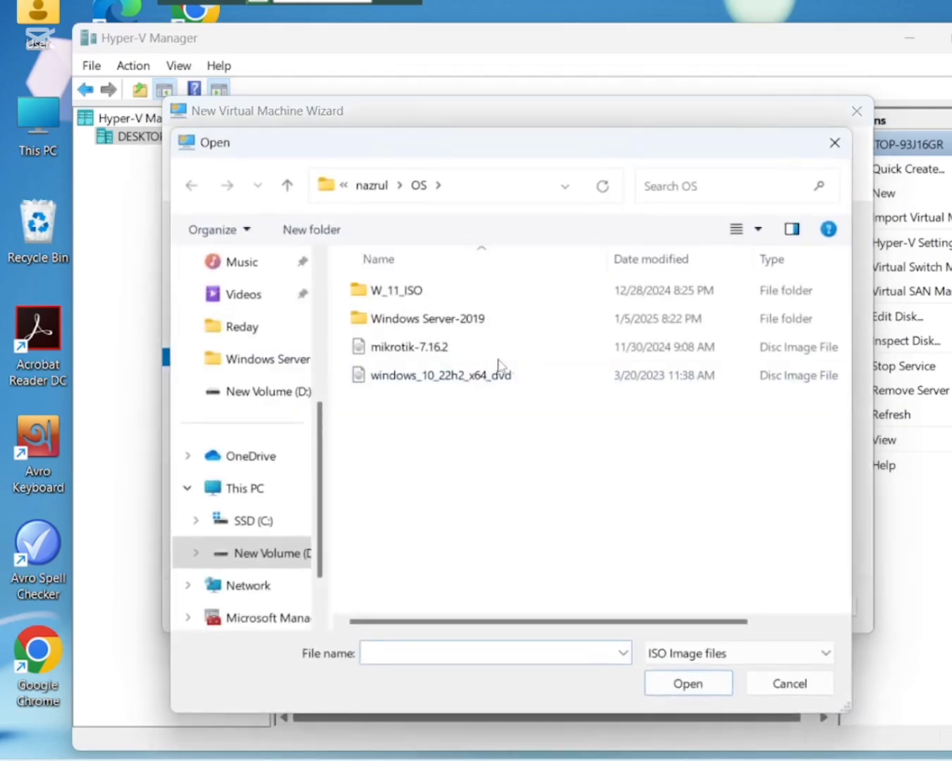
double_click(449, 326)
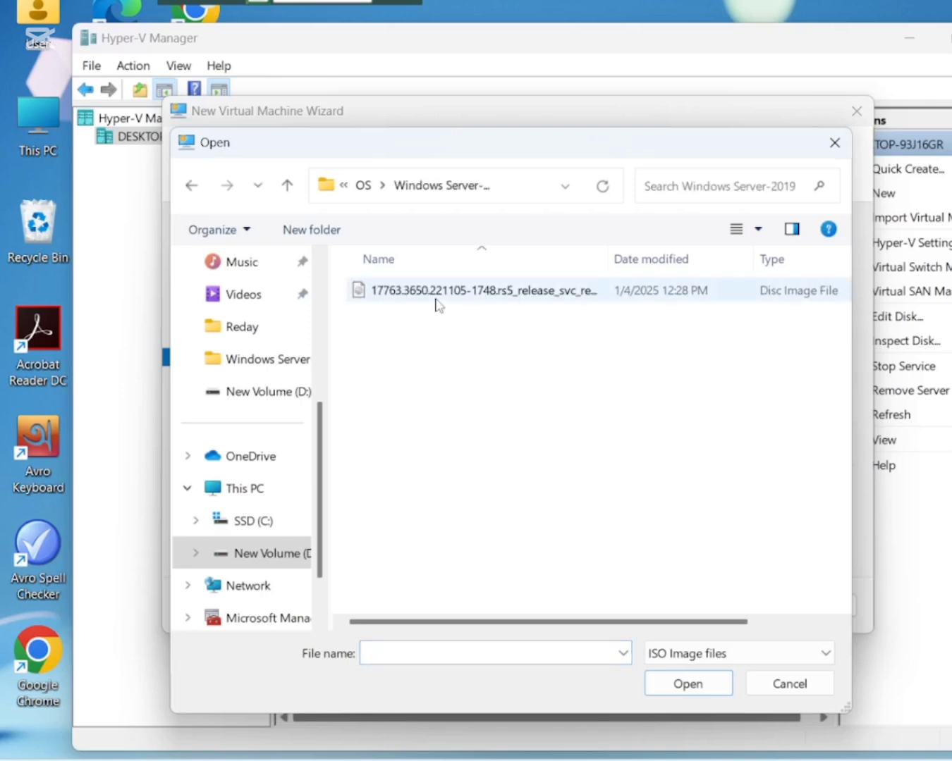
click(434, 293)
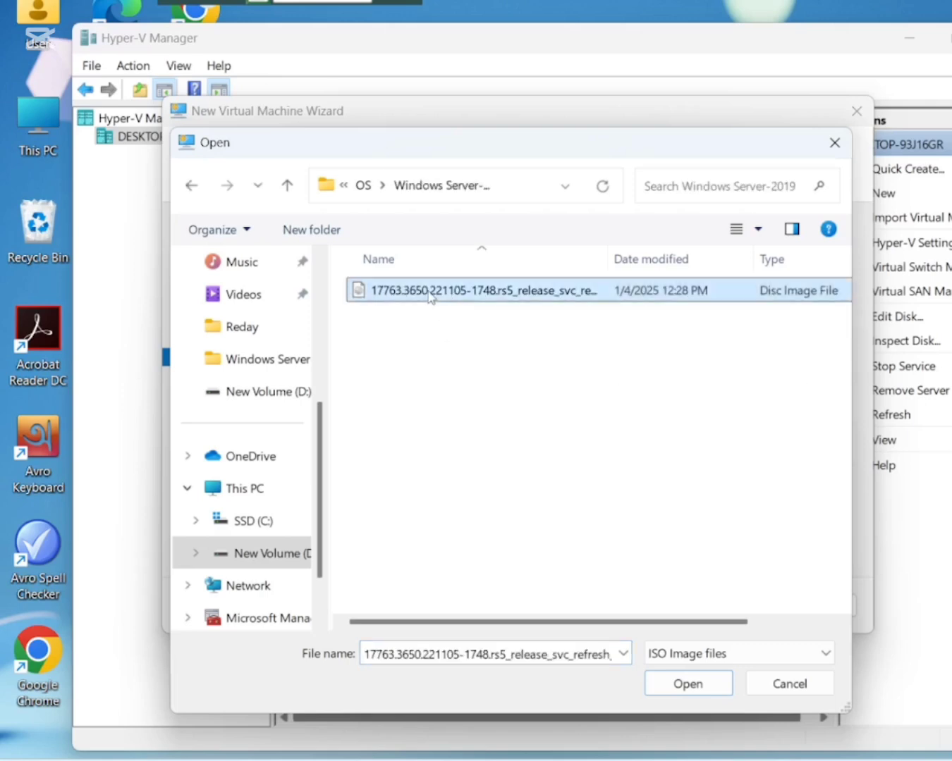
click(667, 682)
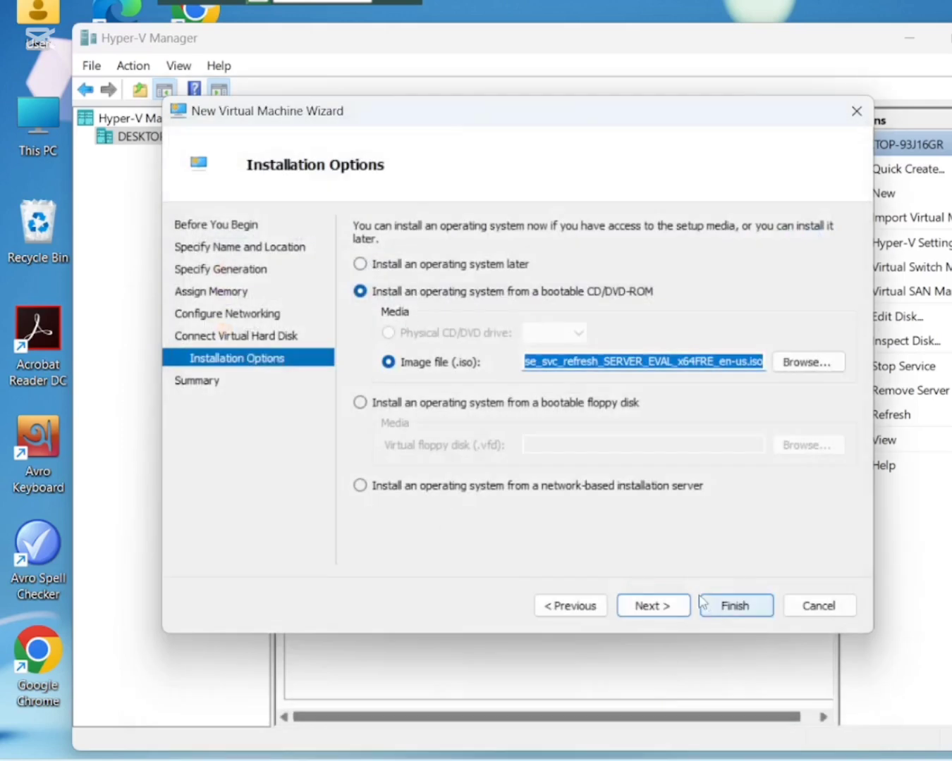
click(666, 606)
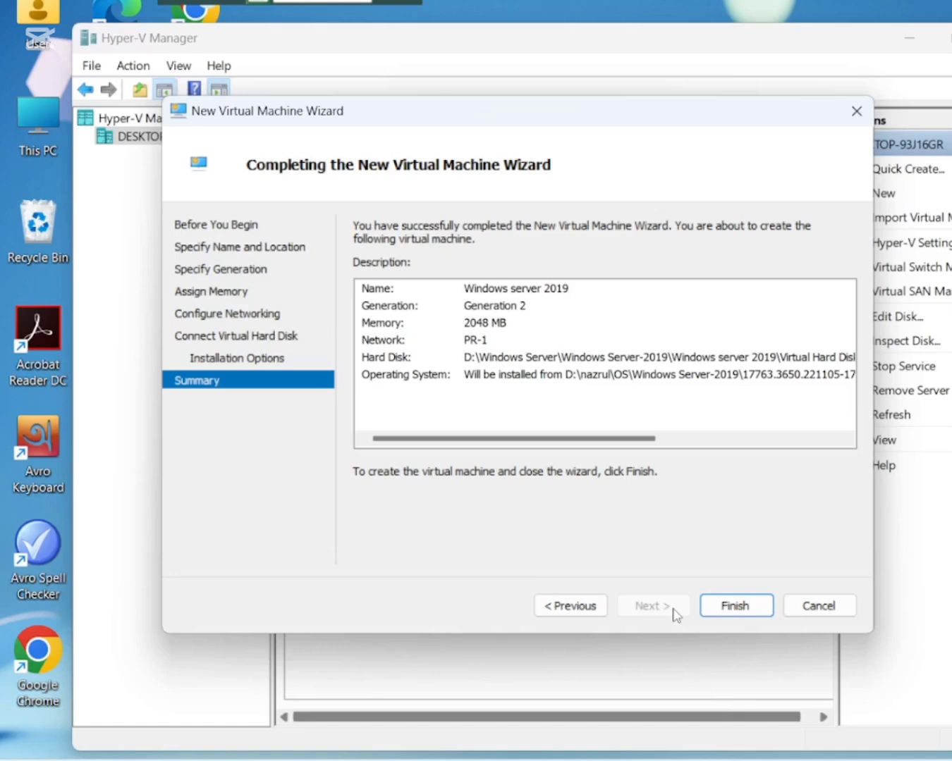
click(735, 605)
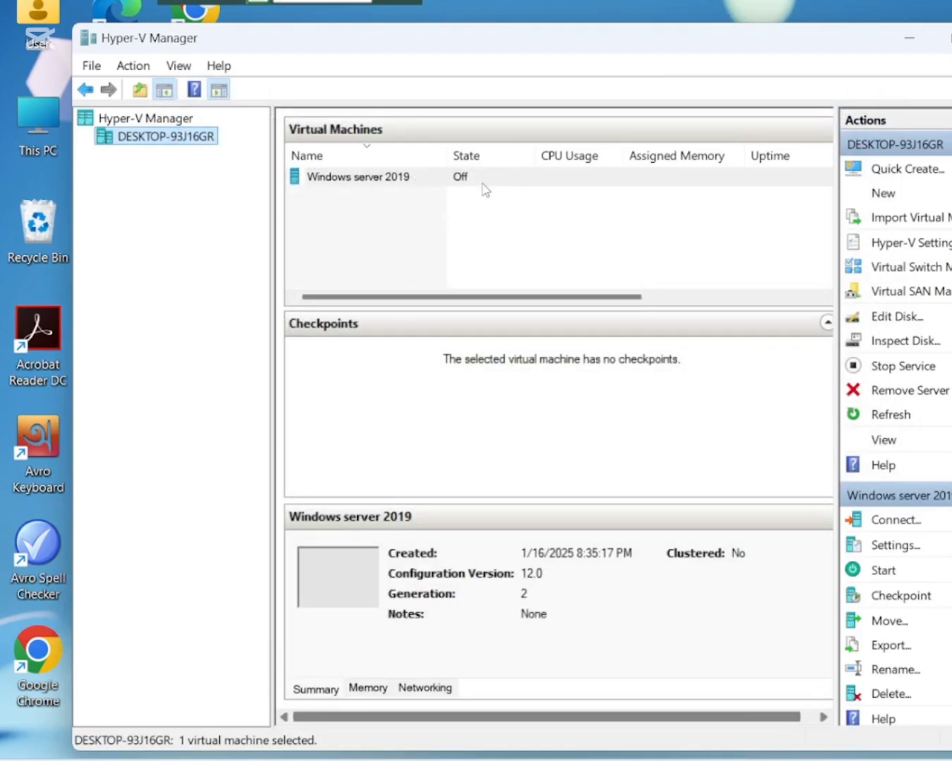
- Start the Windows server 2019 virtual machine and connect to its console
right_click(443, 175)
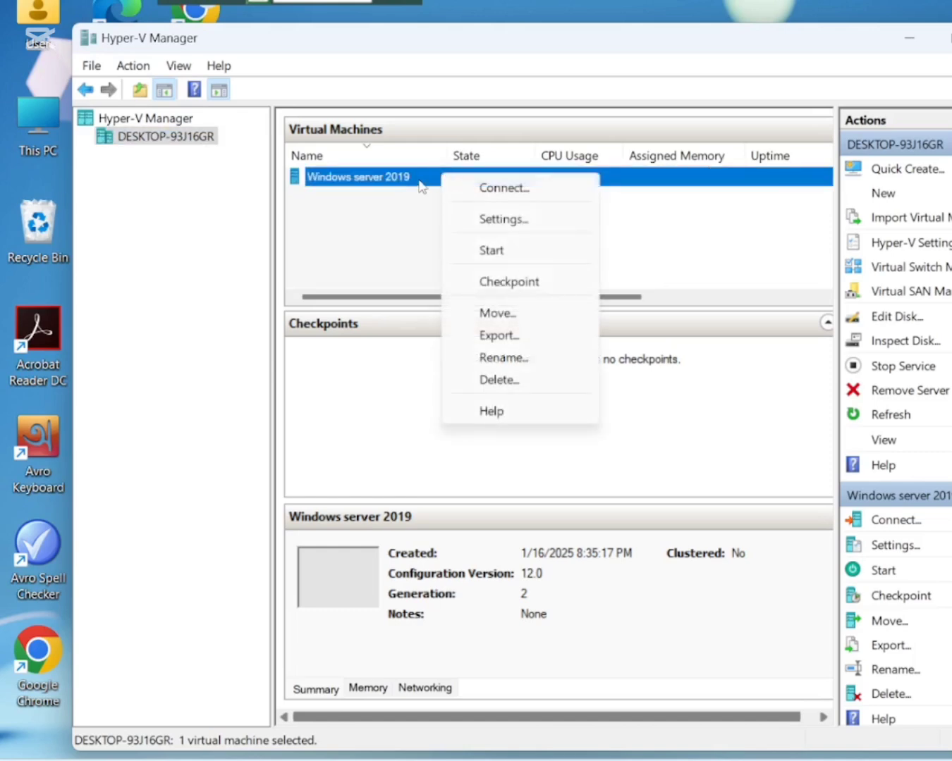
click(487, 252)
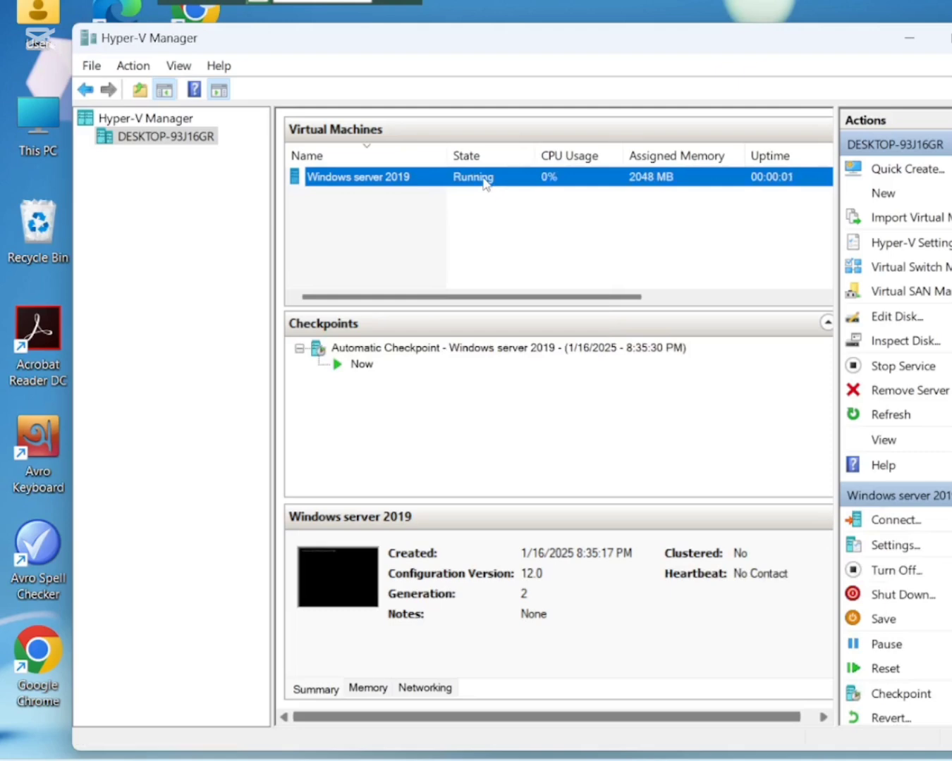
right_click(485, 185)
click(516, 191)
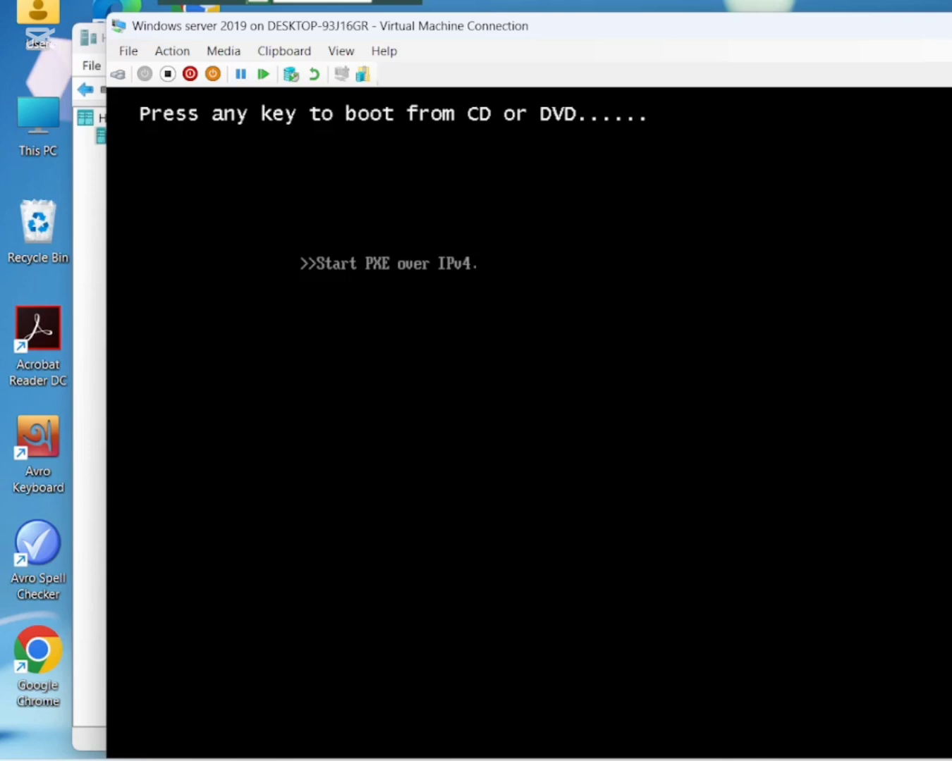
drag(559, 26, 487, 17)
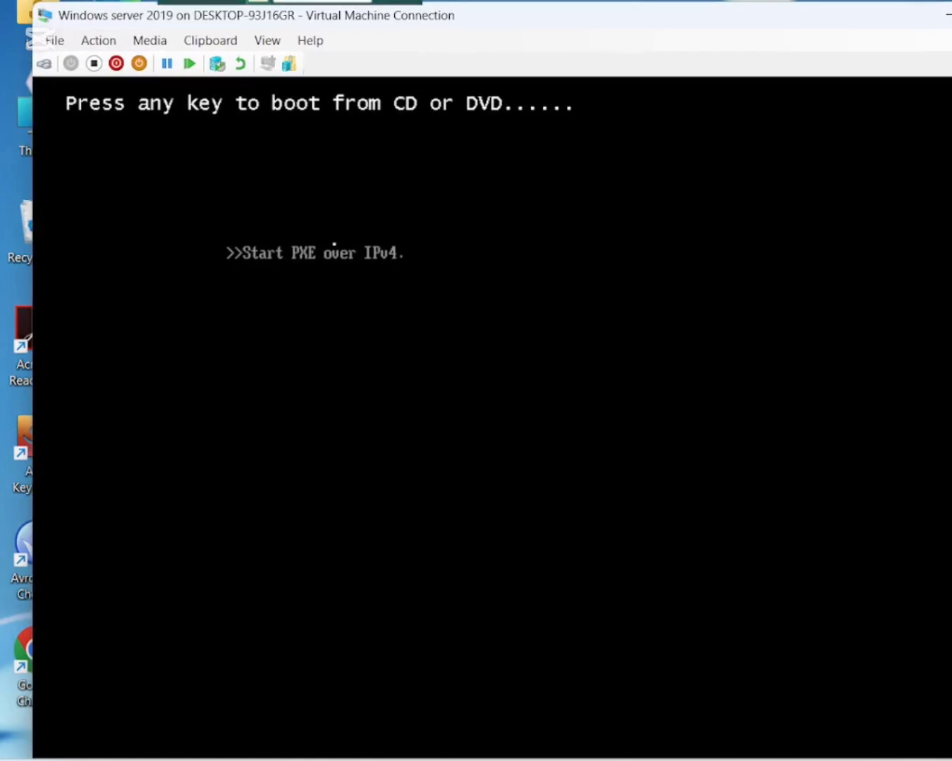
- Turn off the virtual machine, start it again and boot it from the installation DVD
click(94, 63)
click(556, 465)
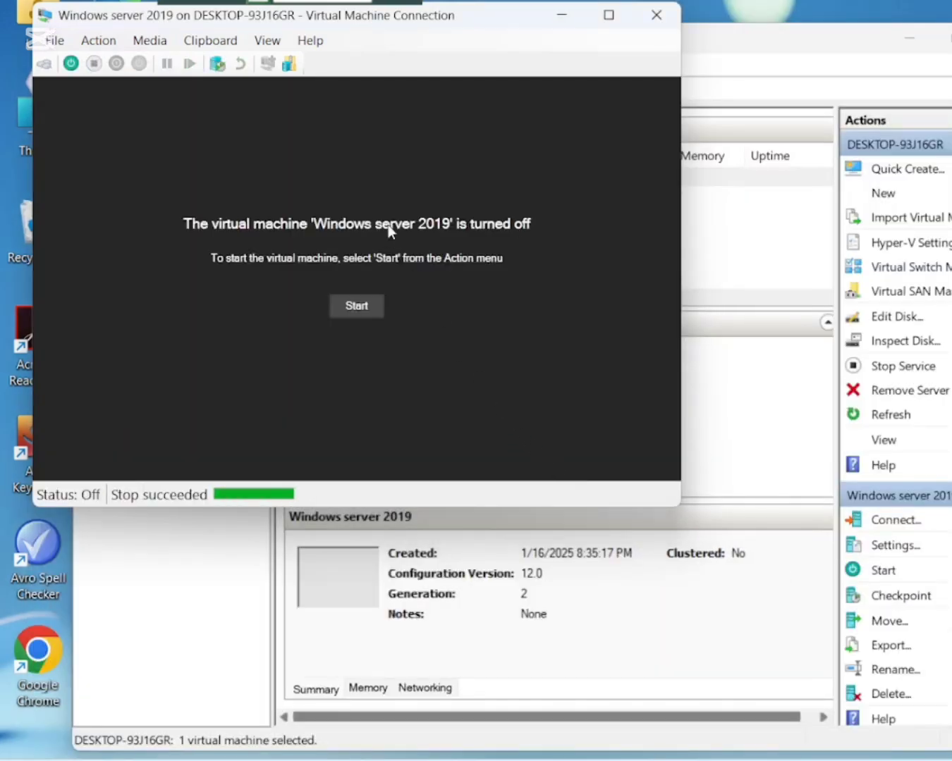
click(356, 306)
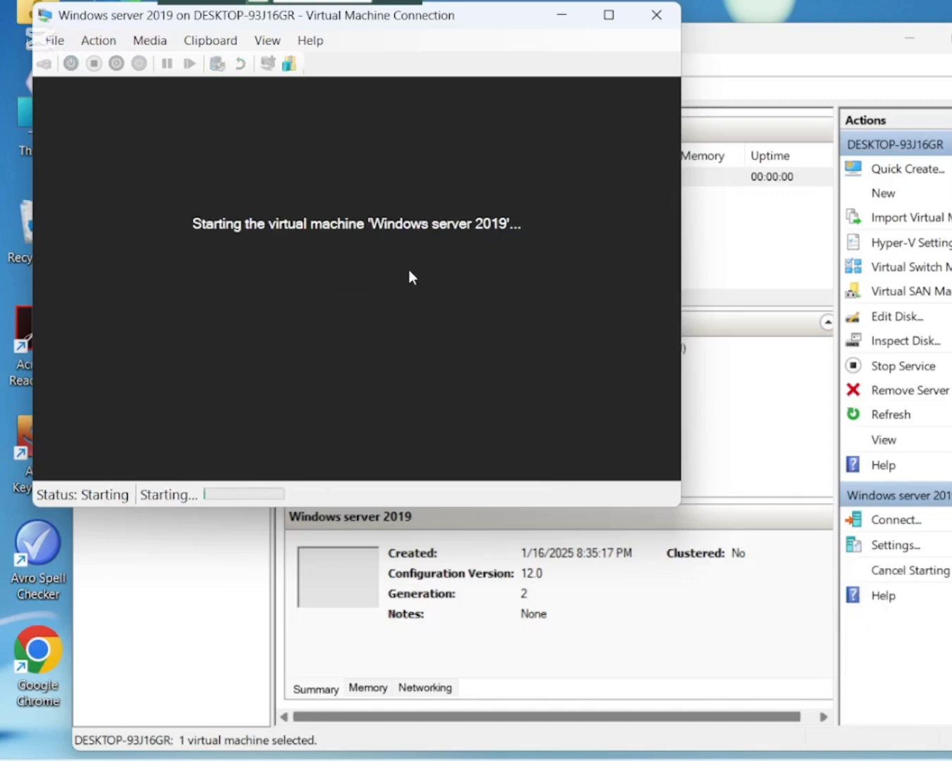
key(Return)
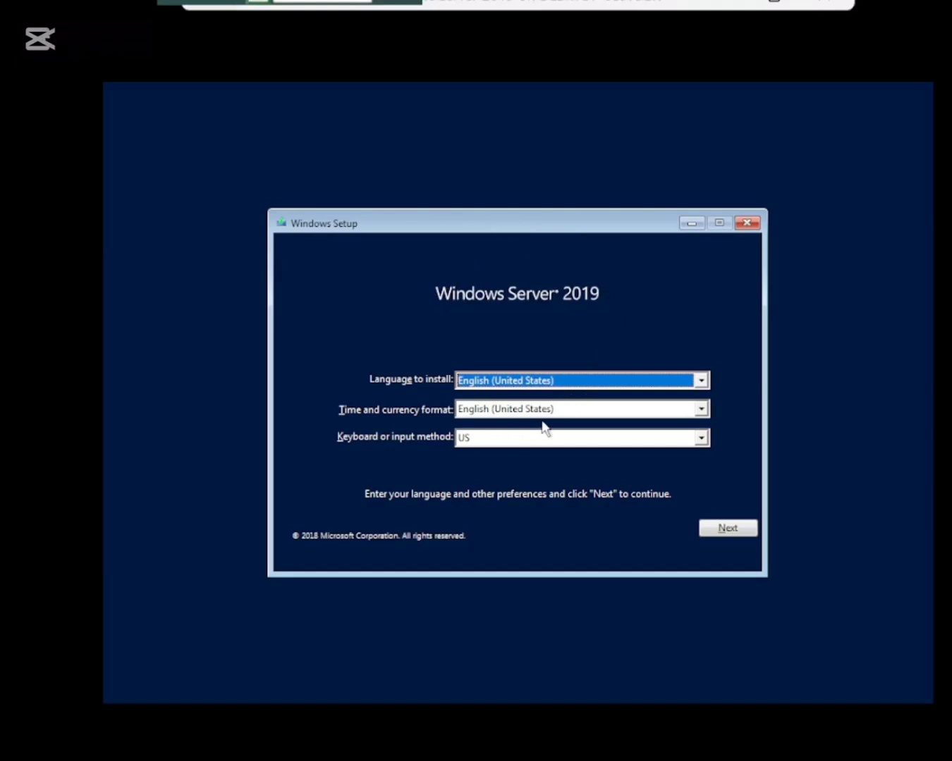
- Keep the English (United States) setup preferences and start installing Windows Server 2019 Datacenter Evaluation (Desktop Experience)
click(750, 529)
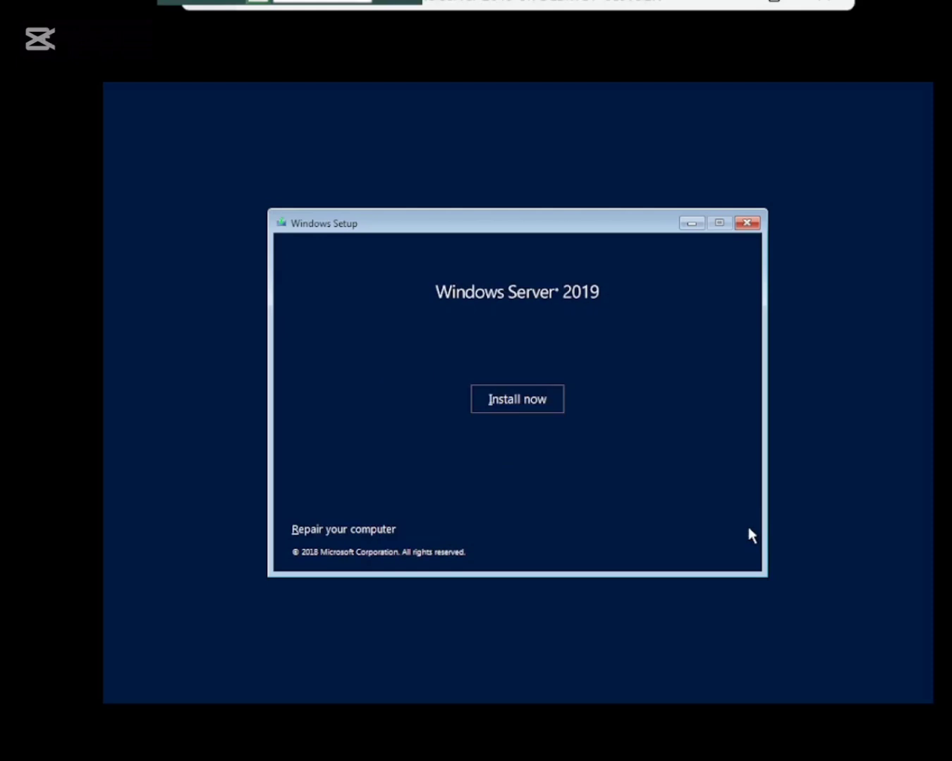
click(547, 407)
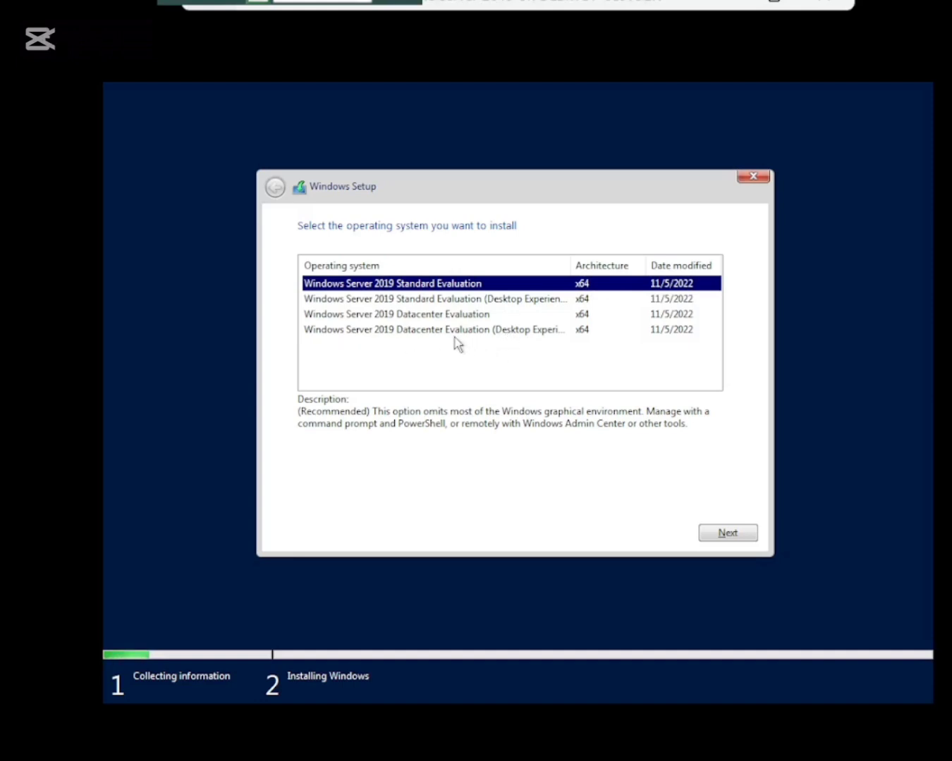
click(419, 332)
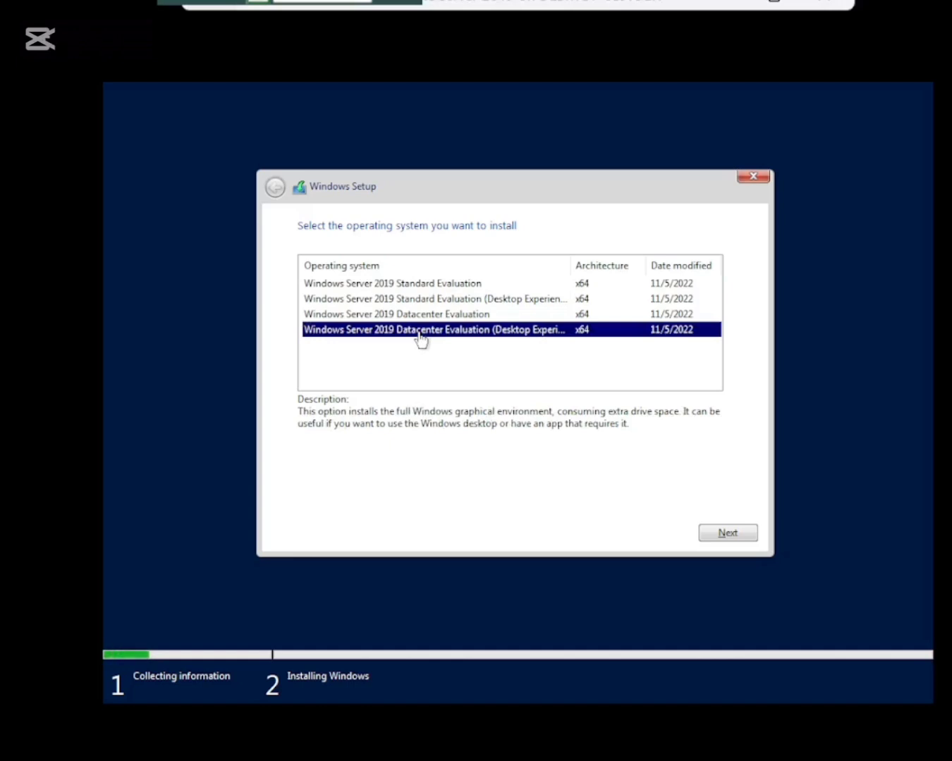
click(730, 539)
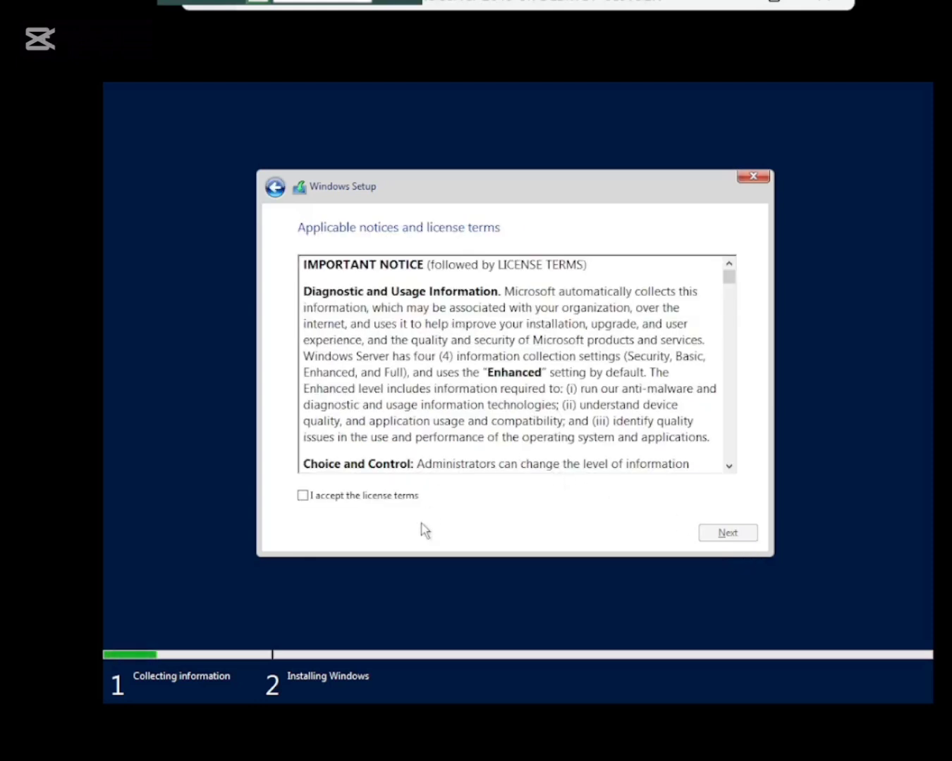
- Accept the license terms and run a custom Windows-only installation on the offered drive
click(301, 496)
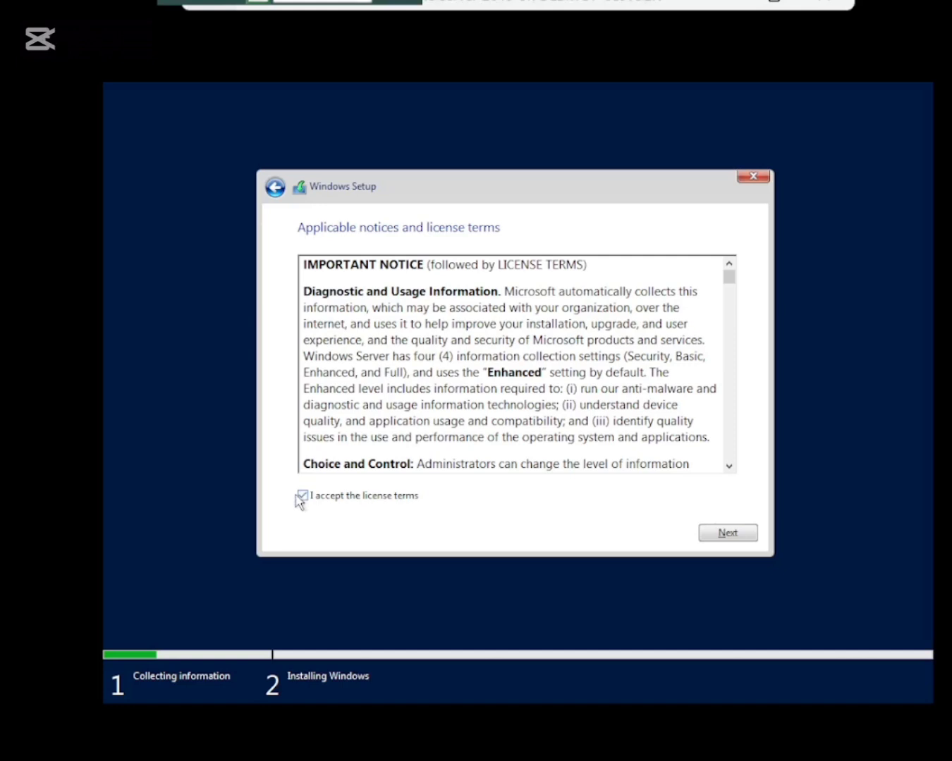
click(728, 534)
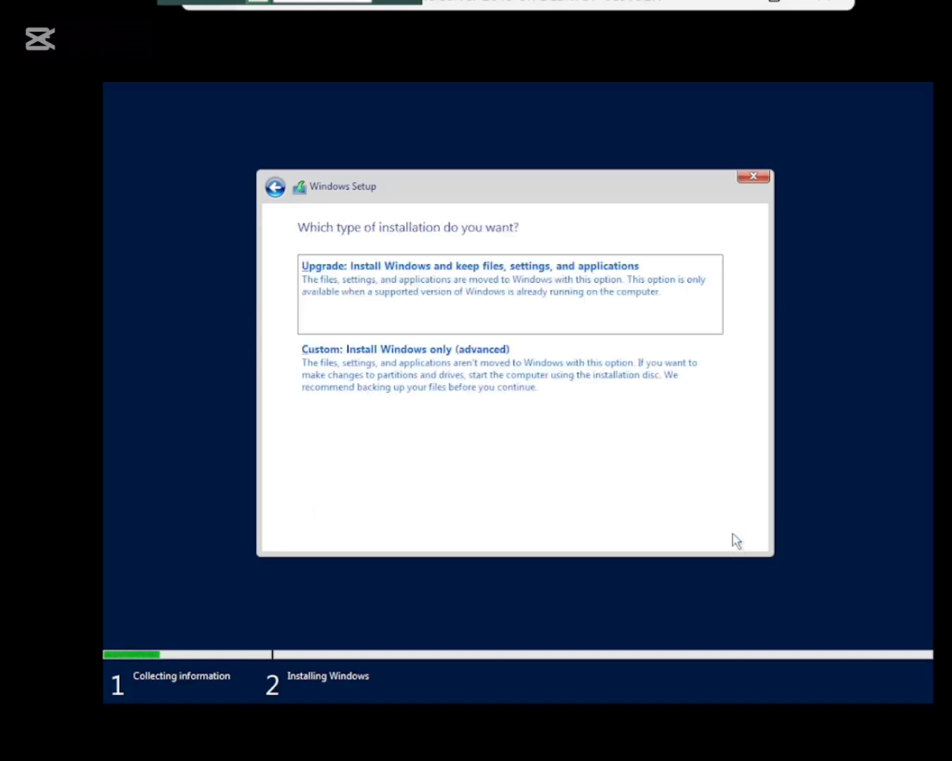
click(359, 368)
click(734, 533)
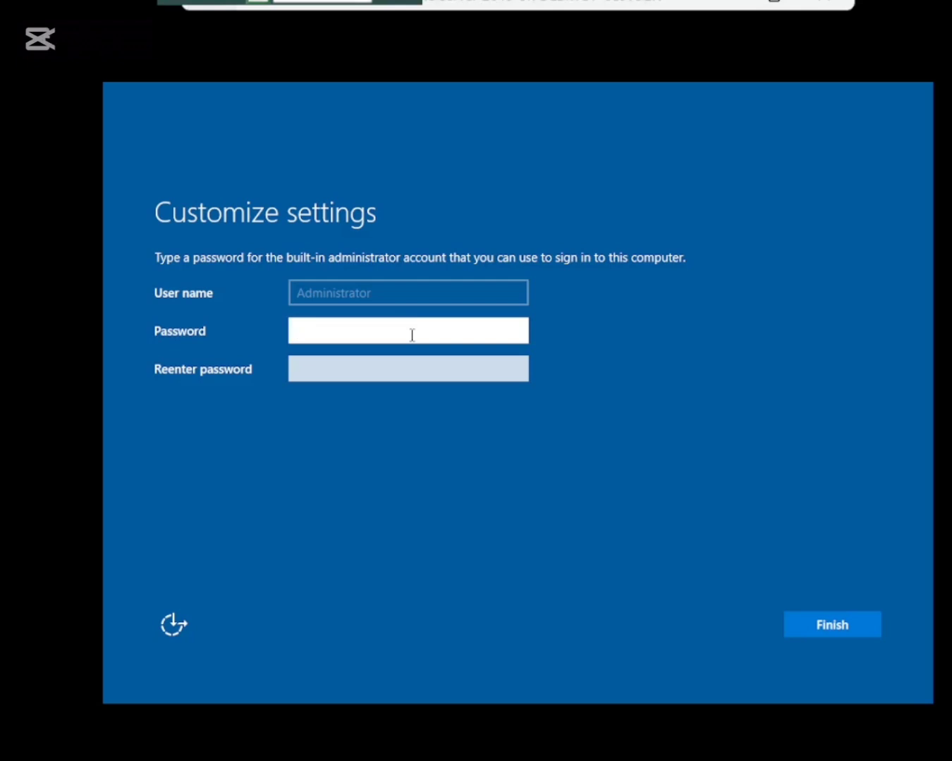
- Set and confirm the password for the built-in administrator account and finish customizing the settings
text(••••••)
text(••••)
click(376, 371)
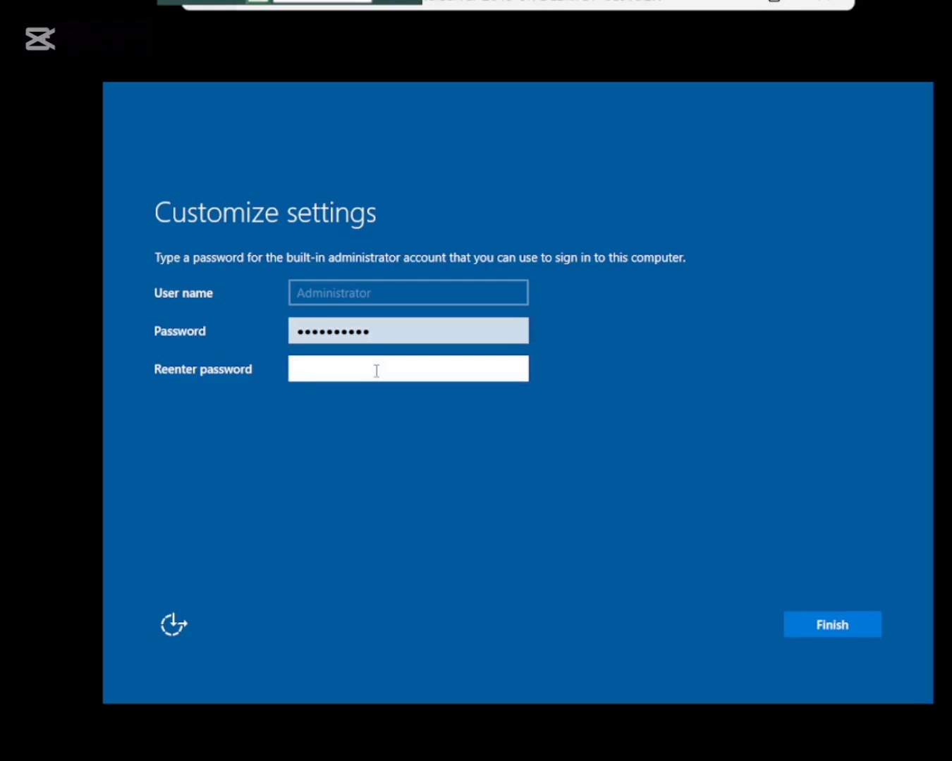
text(••••••••)
click(815, 626)
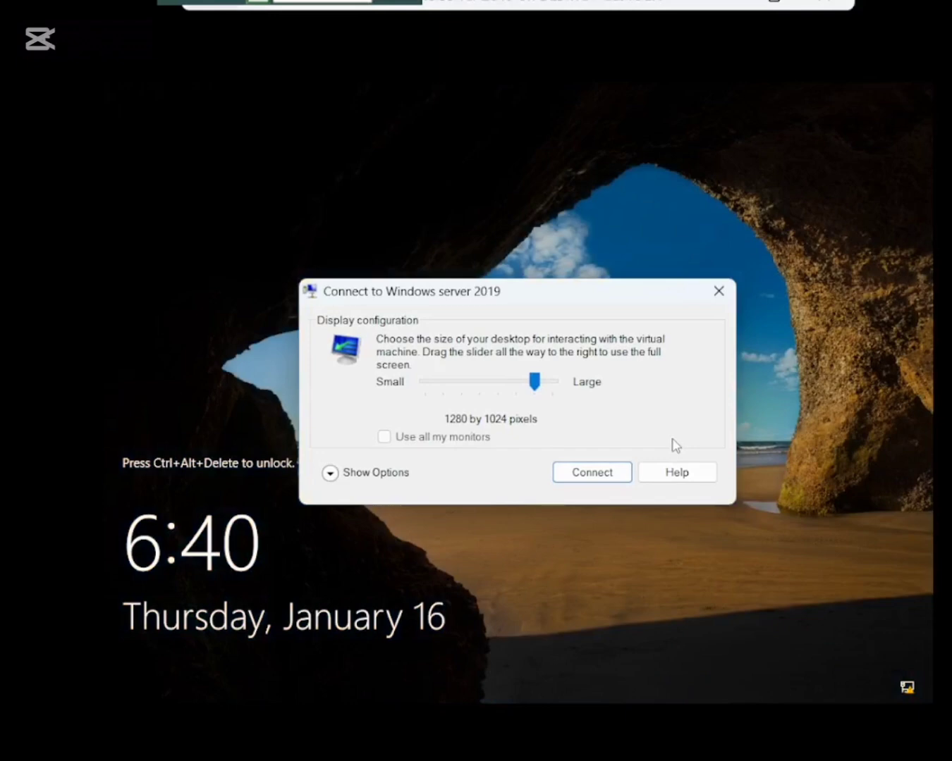
- Connect to the virtual machine at 1280 by 768 pixels and sign in as Administrator with the account password
drag(516, 382, 499, 383)
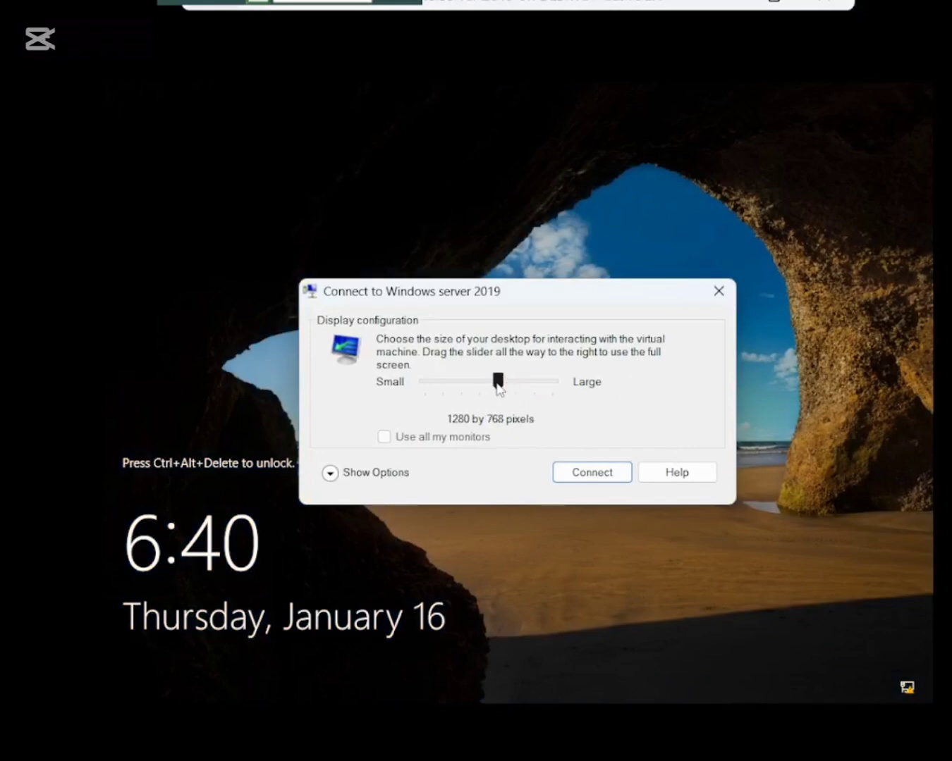
click(578, 470)
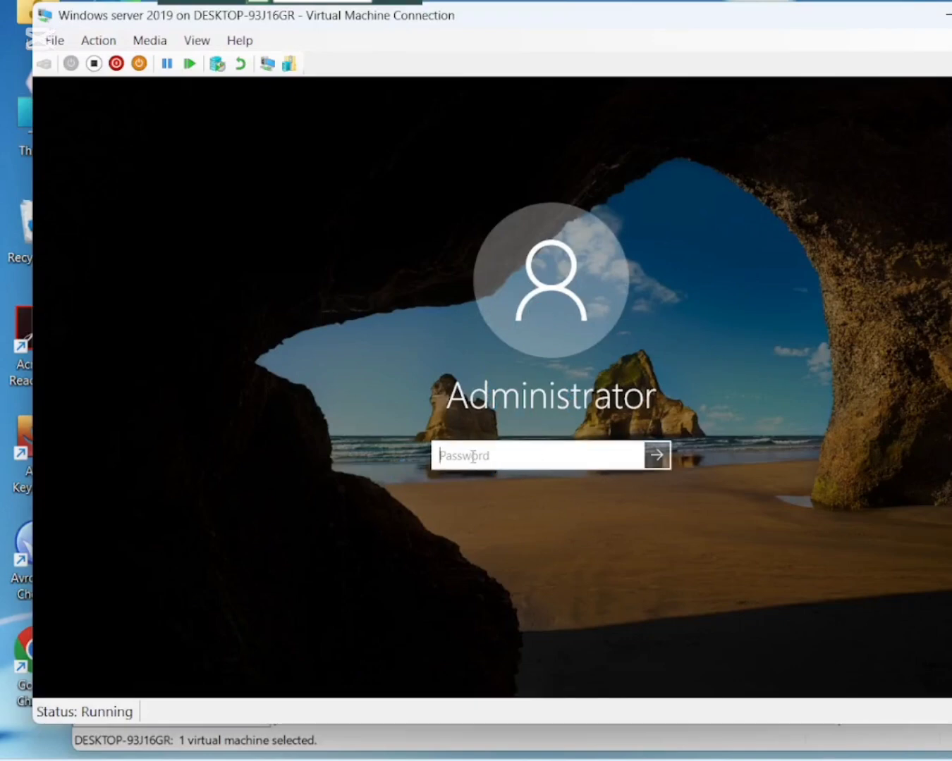
text(••••••••)
key(Return)
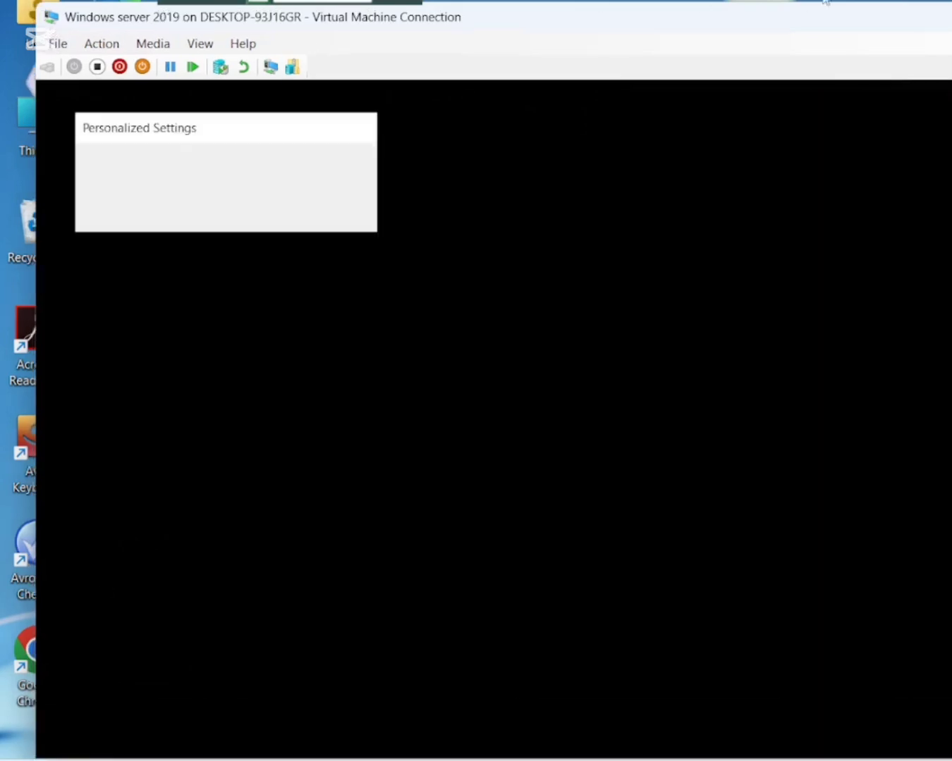